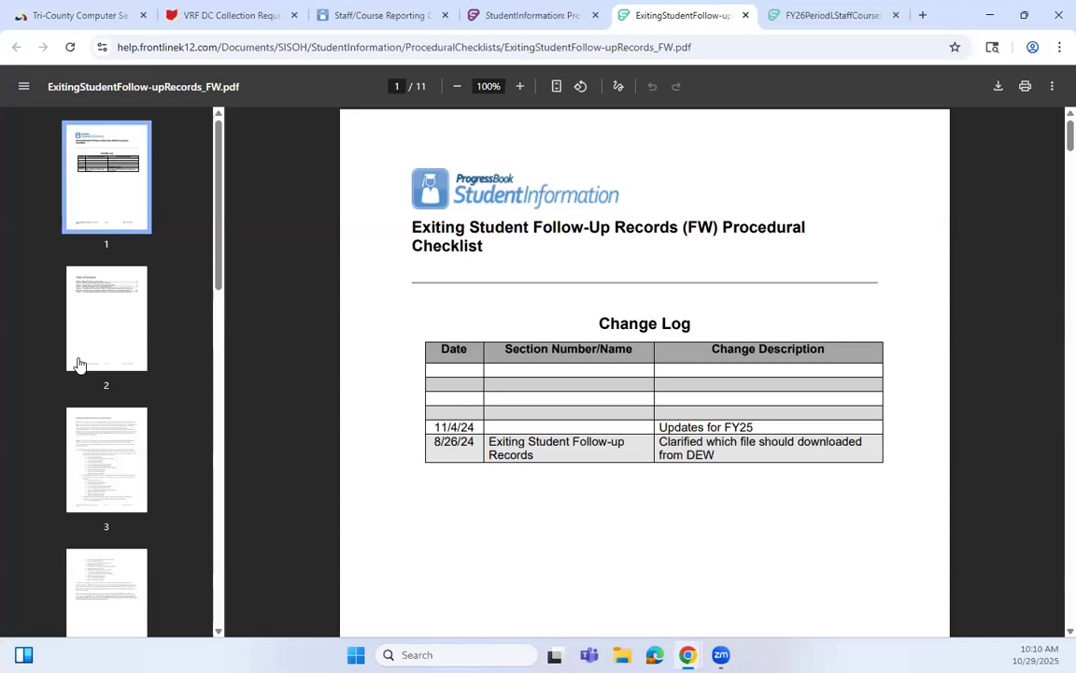
- Read the Exiting Student Follow-up Records section of the checklist, including the three student groups and the FLUP-001 file note
click(96, 354)
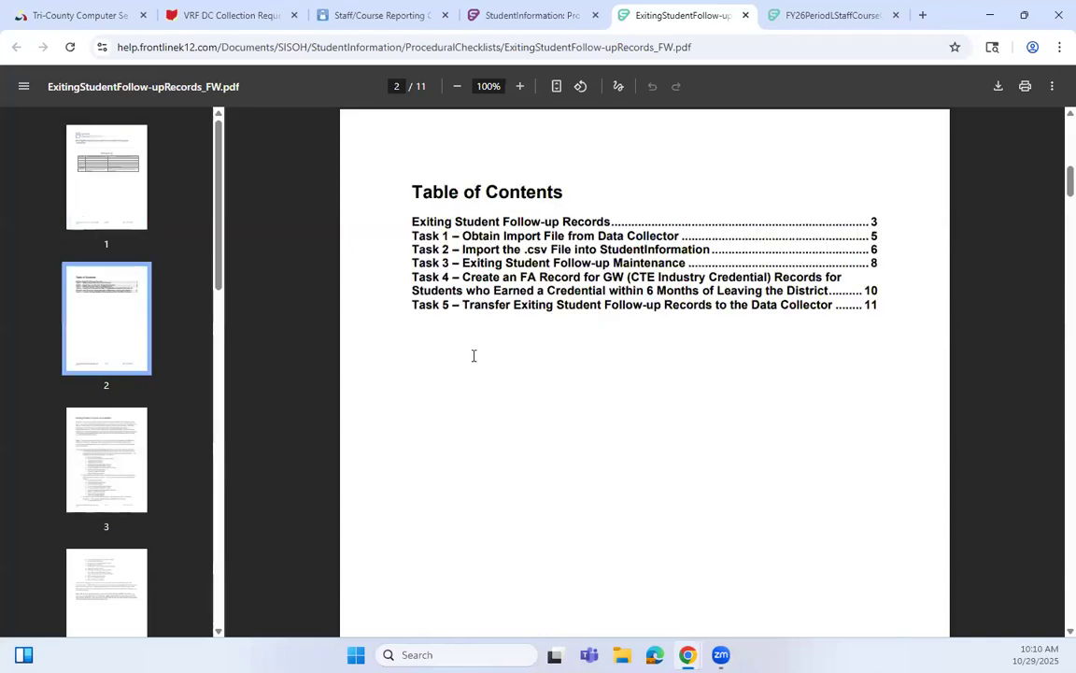
click(561, 223)
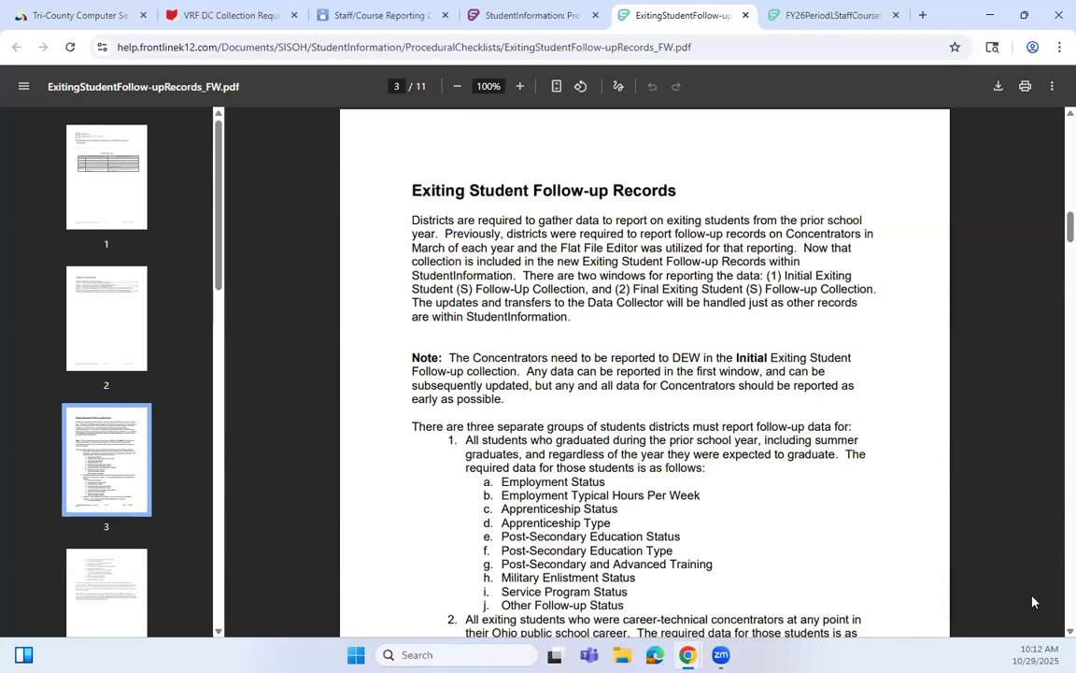
scroll(1053, 636, down, 1)
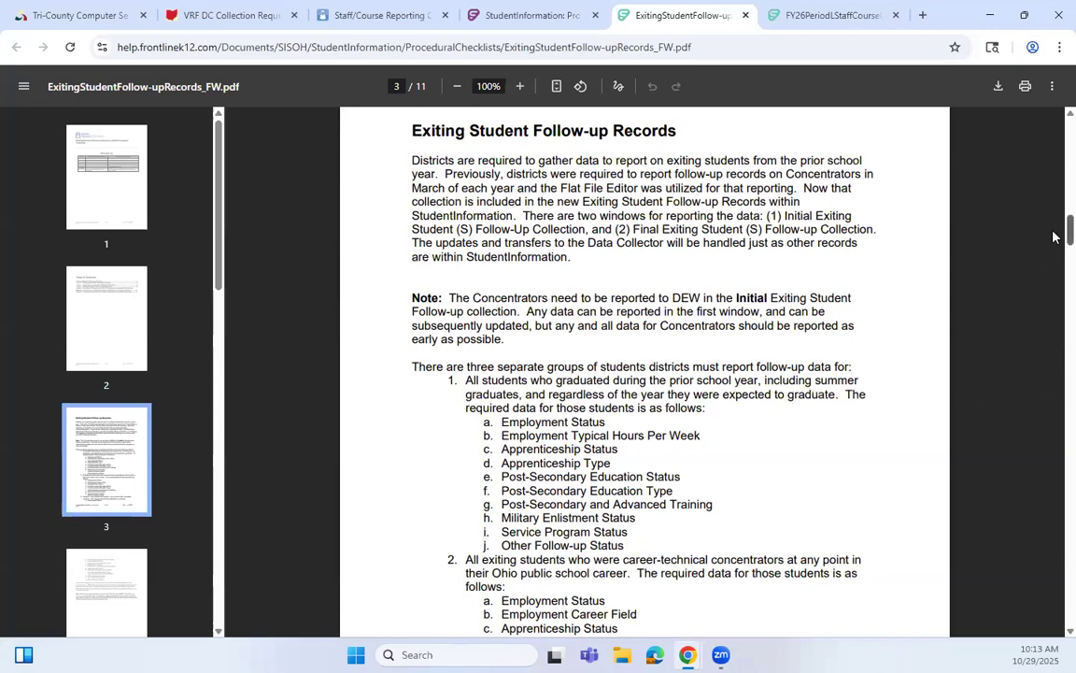
scroll(1053, 237, down, 2)
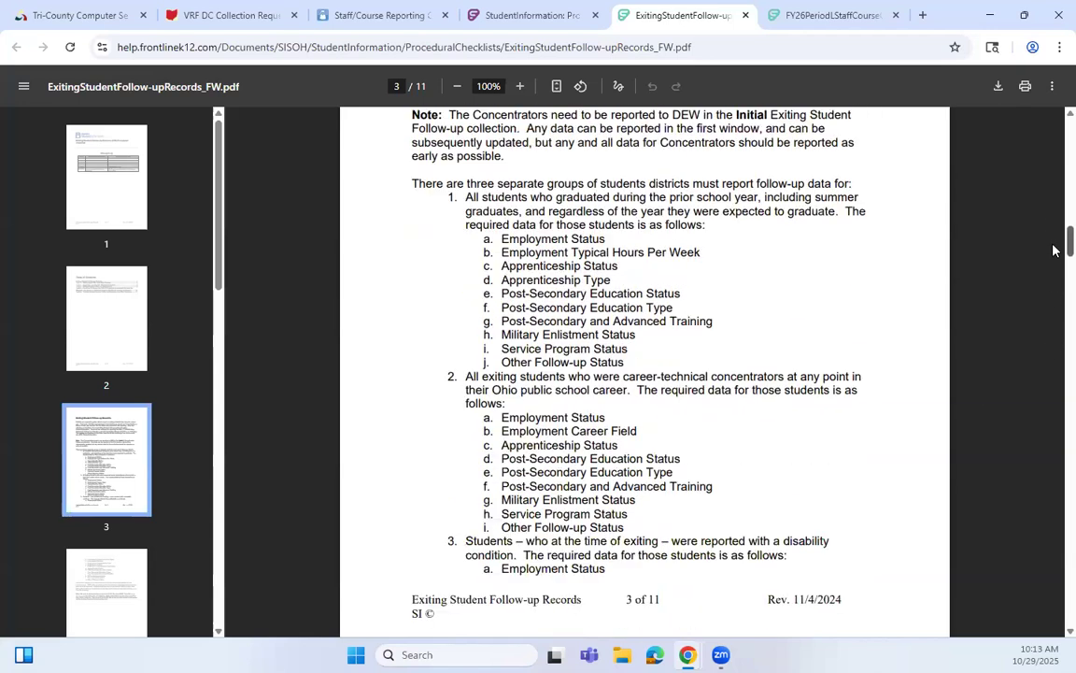
scroll(1053, 249, down, 1)
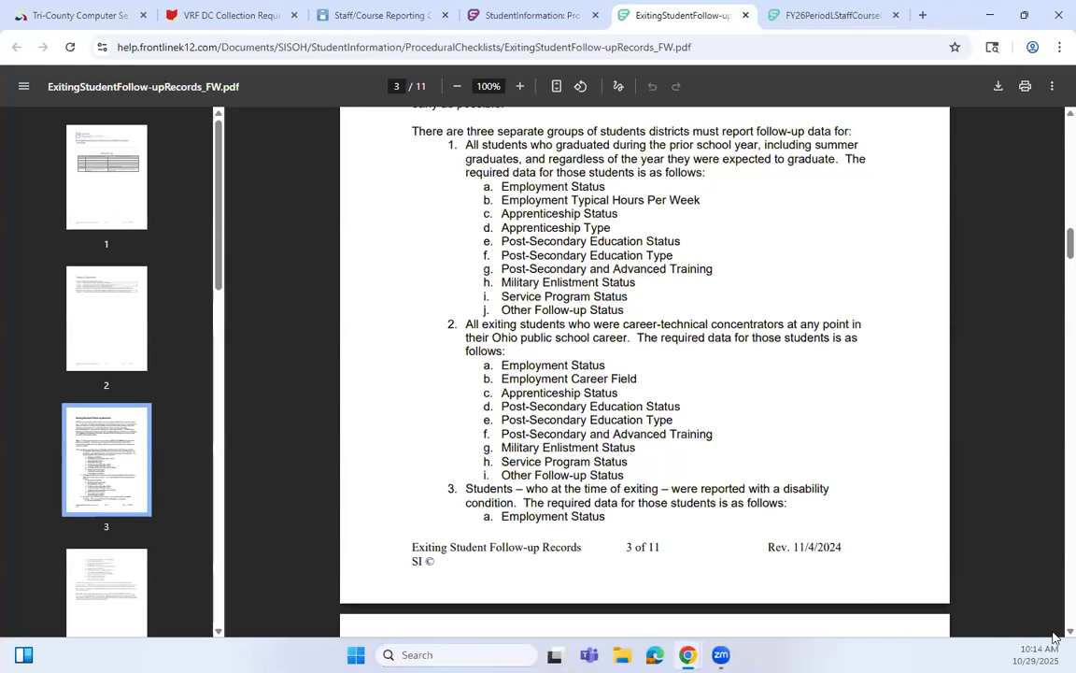
scroll(1053, 638, down, 5)
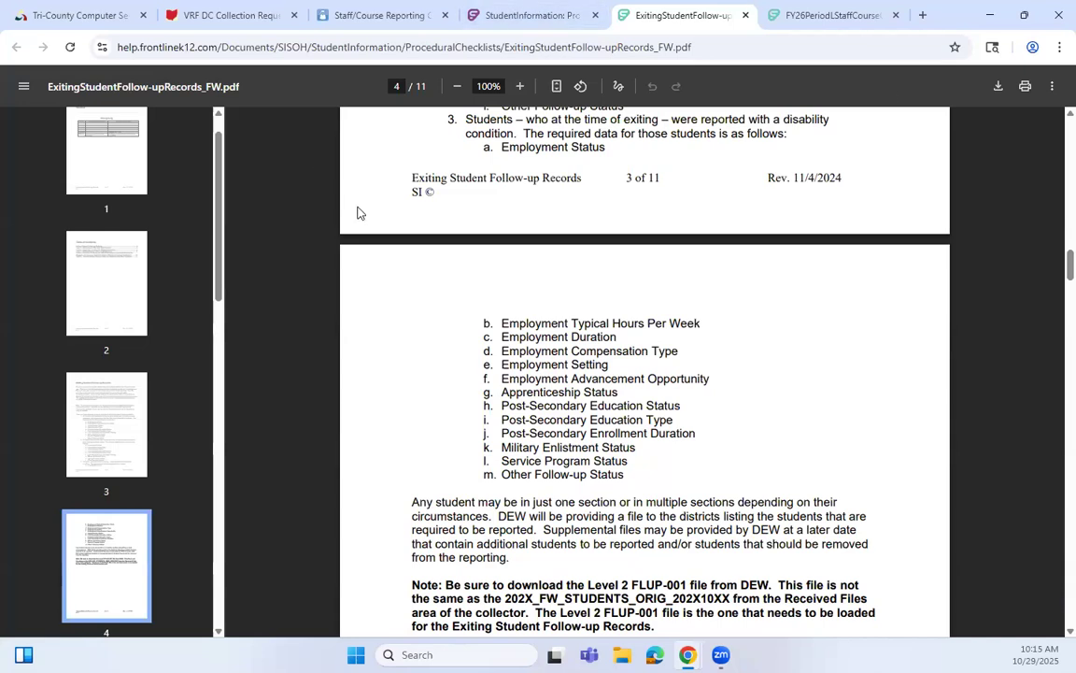
- In the Data Collector, list the Level 2 reports for the Exiting Student Follow up - Initial (FY26) collection
key(ctrl+2)
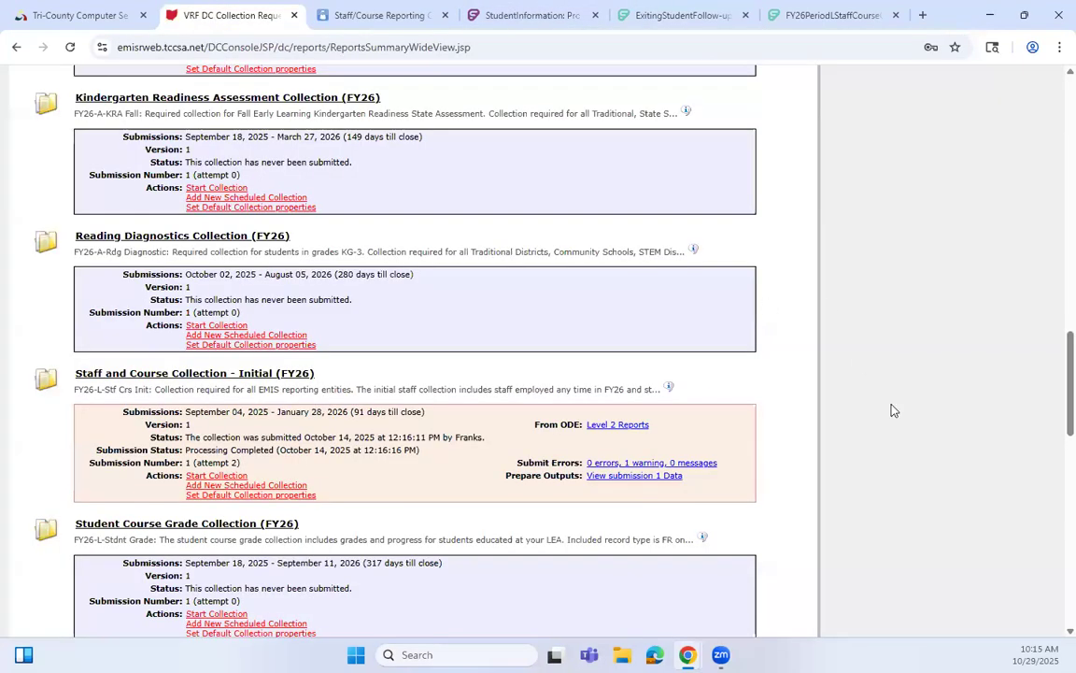
key(Home)
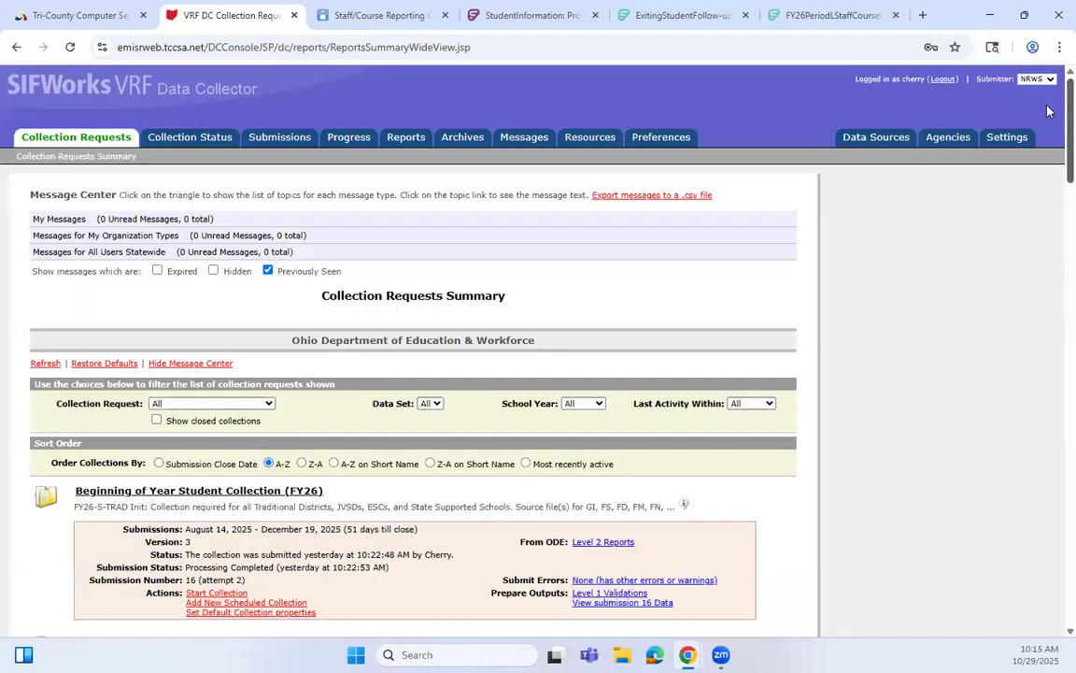
click(645, 194)
scroll(1053, 185, down, 8)
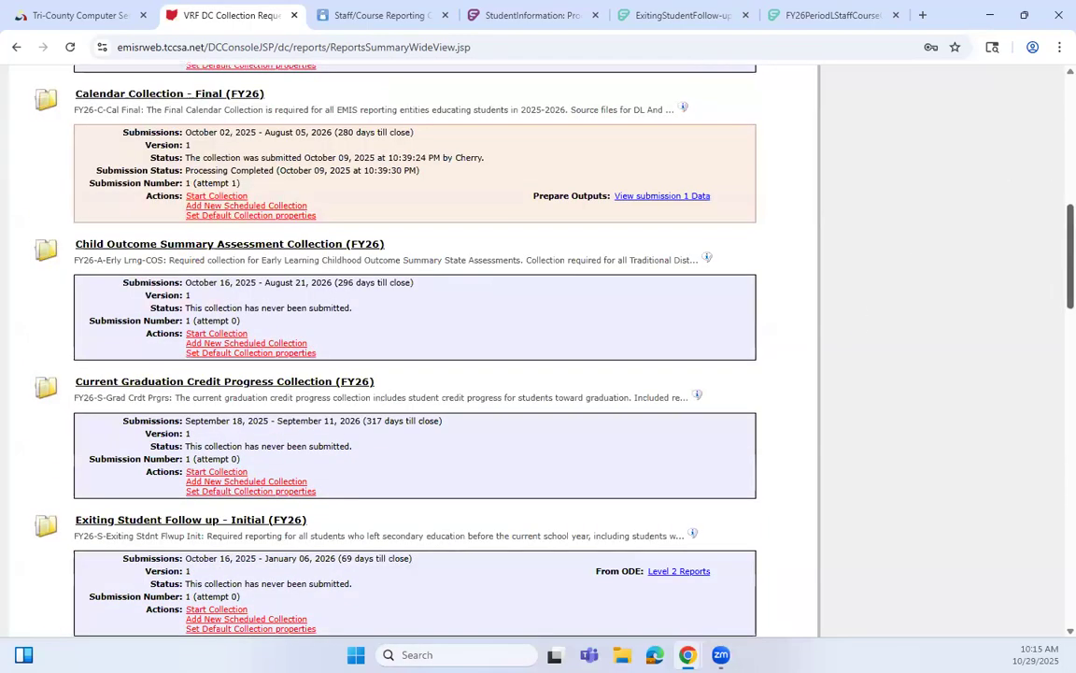
scroll(1054, 283, down, 3)
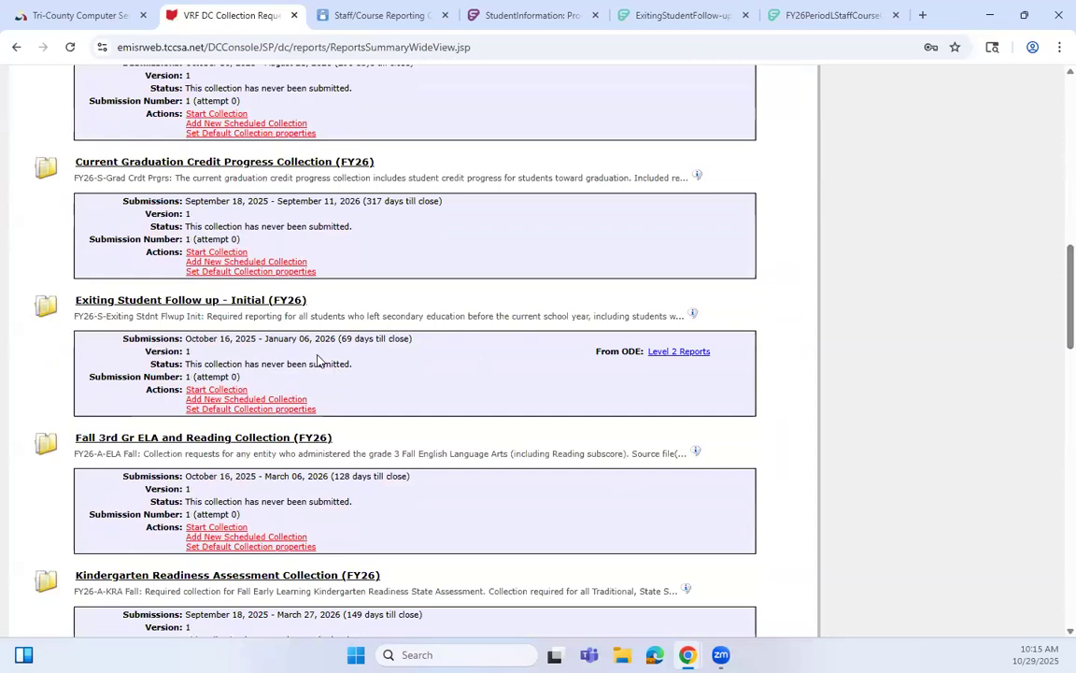
click(696, 355)
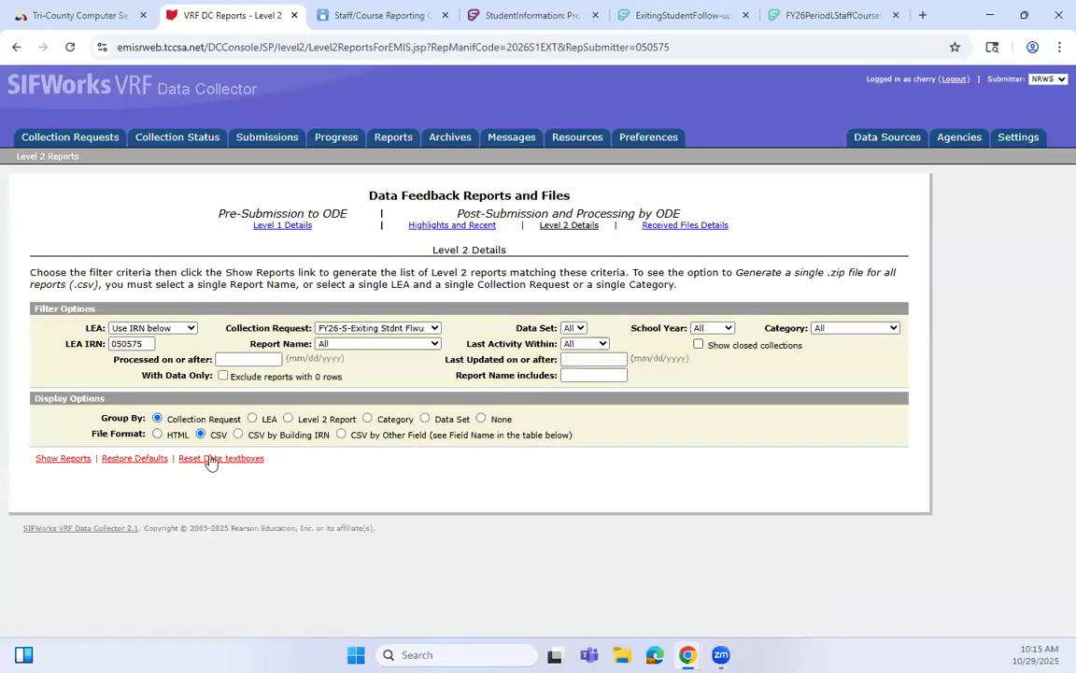
click(62, 458)
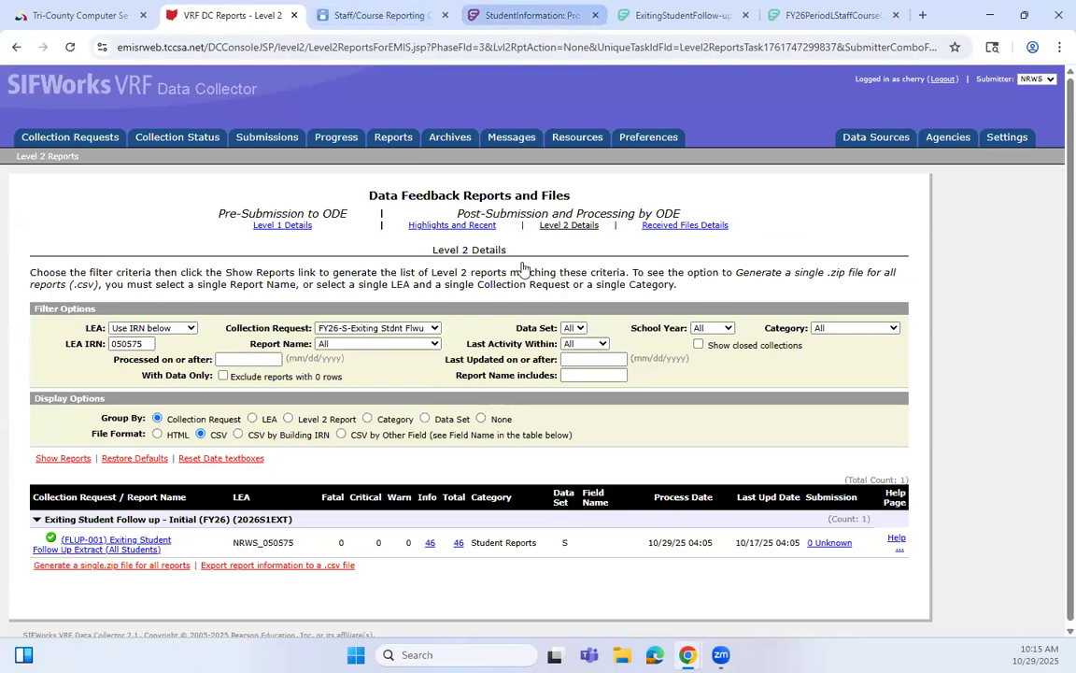
- Switch to StudentInformation and open the EMIS maintenance screen for Exiting Student Follow-up Records in the TCCSA Test District
click(528, 15)
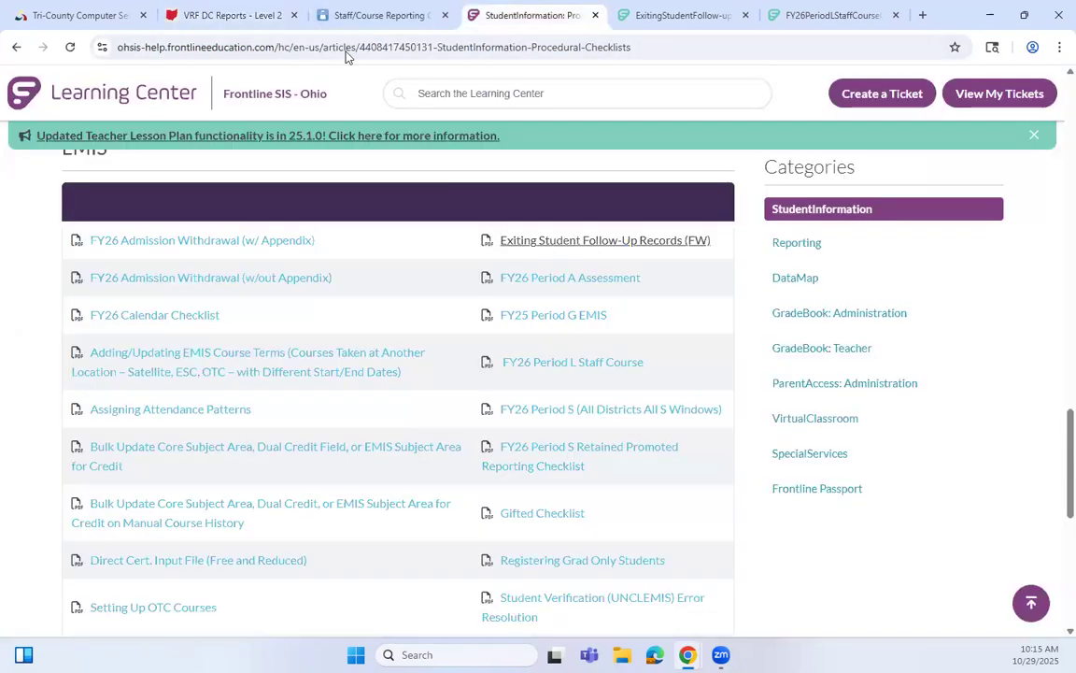
click(371, 15)
click(376, 132)
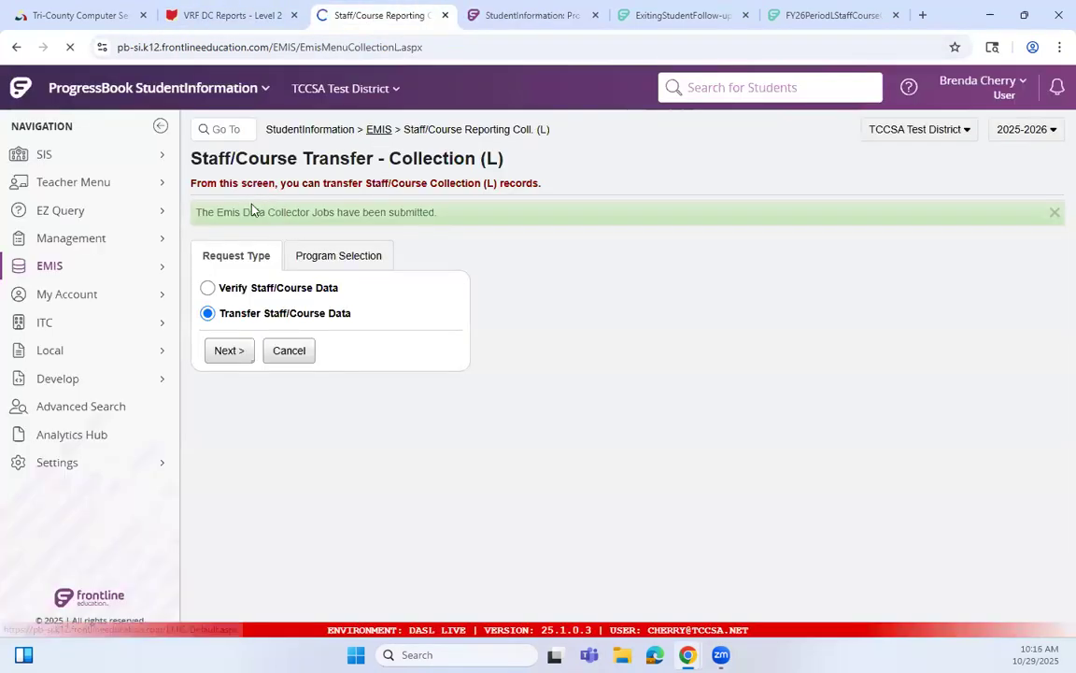
click(239, 291)
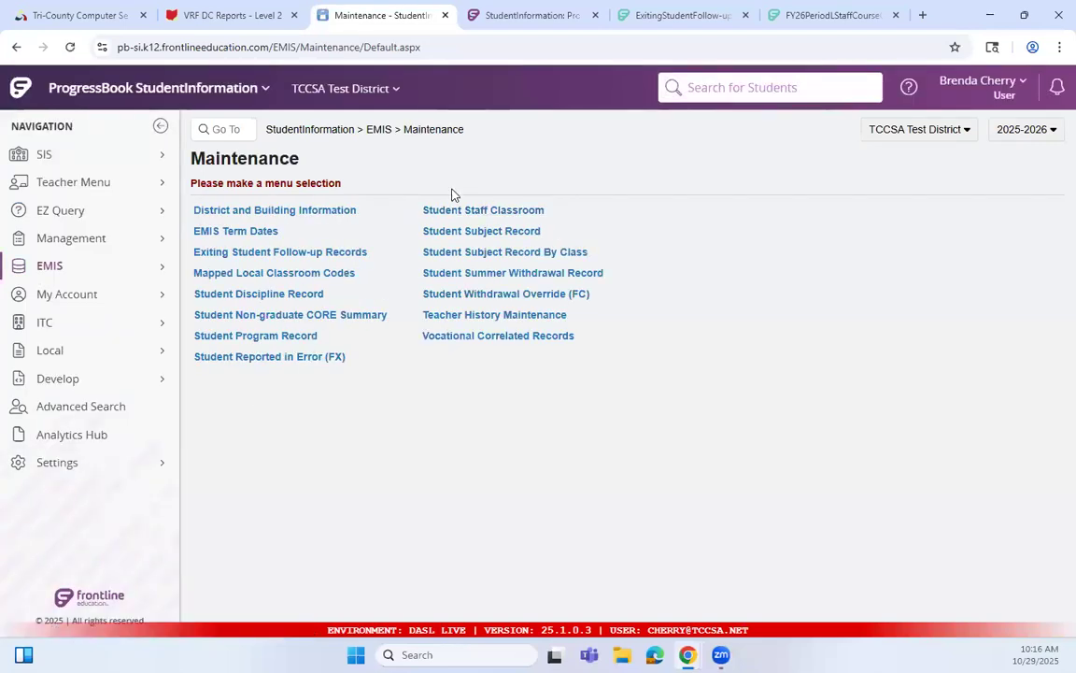
click(321, 252)
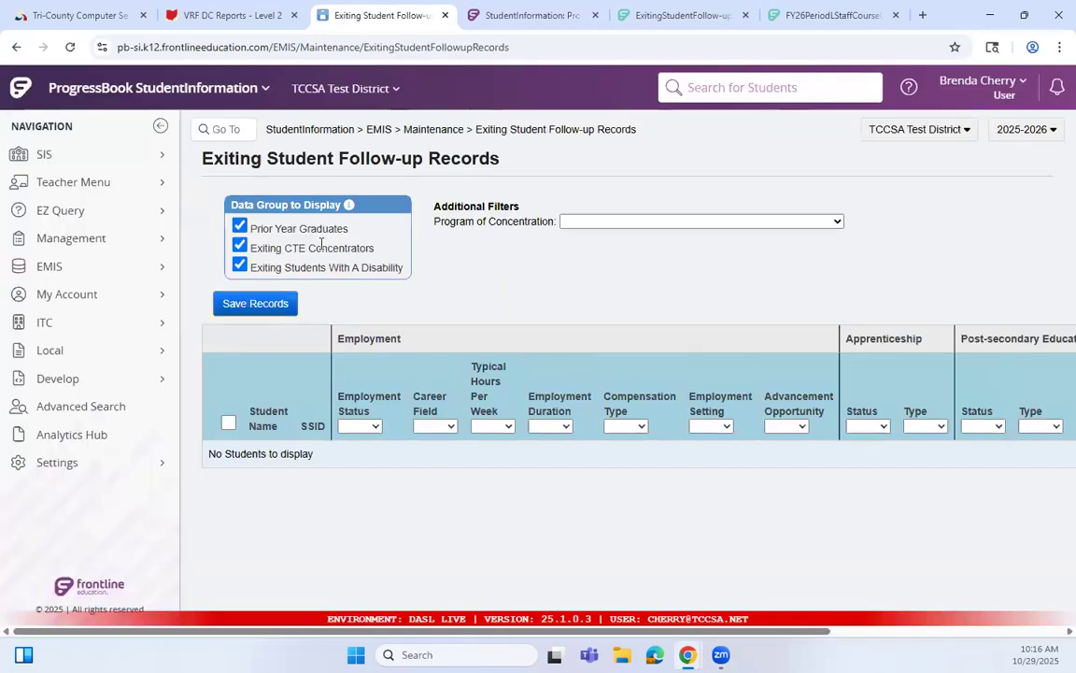
- Find and open the EMIS Follow-up Record Import screen among the management imports and exports
click(53, 244)
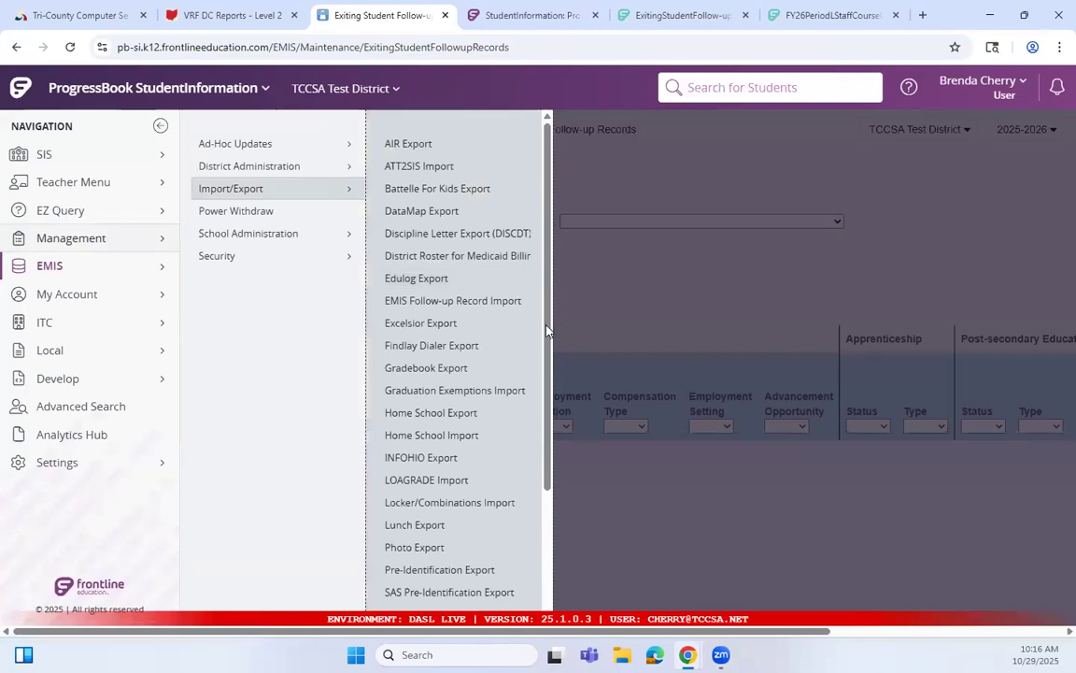
scroll(548, 331, down, 3)
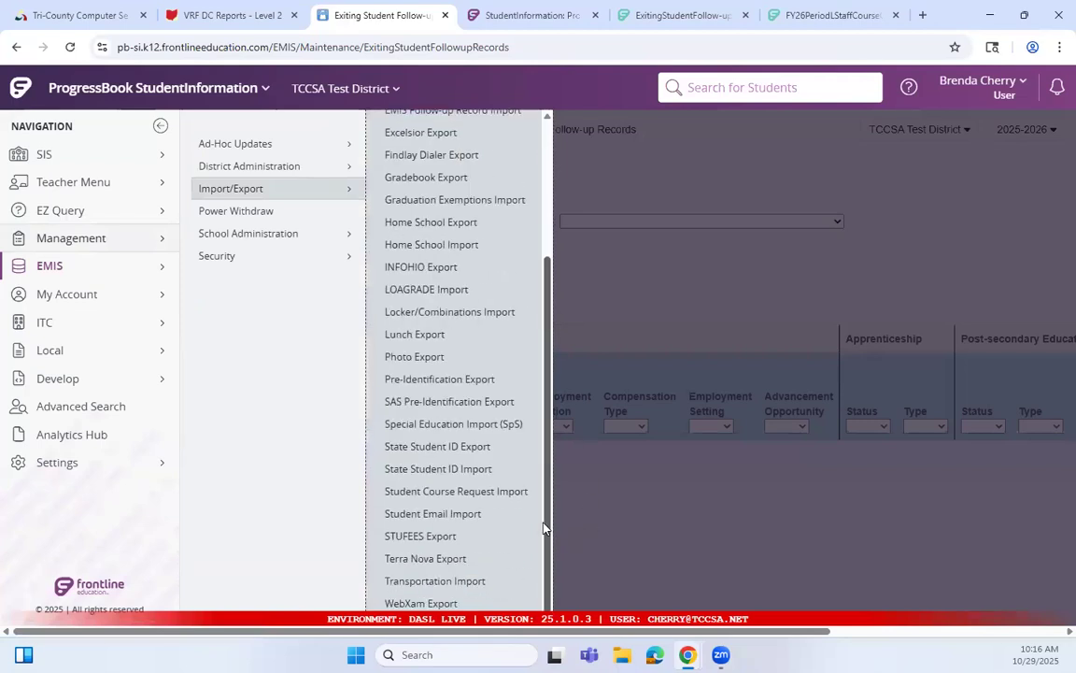
scroll(548, 449, up, 1)
scroll(547, 367, up, 1)
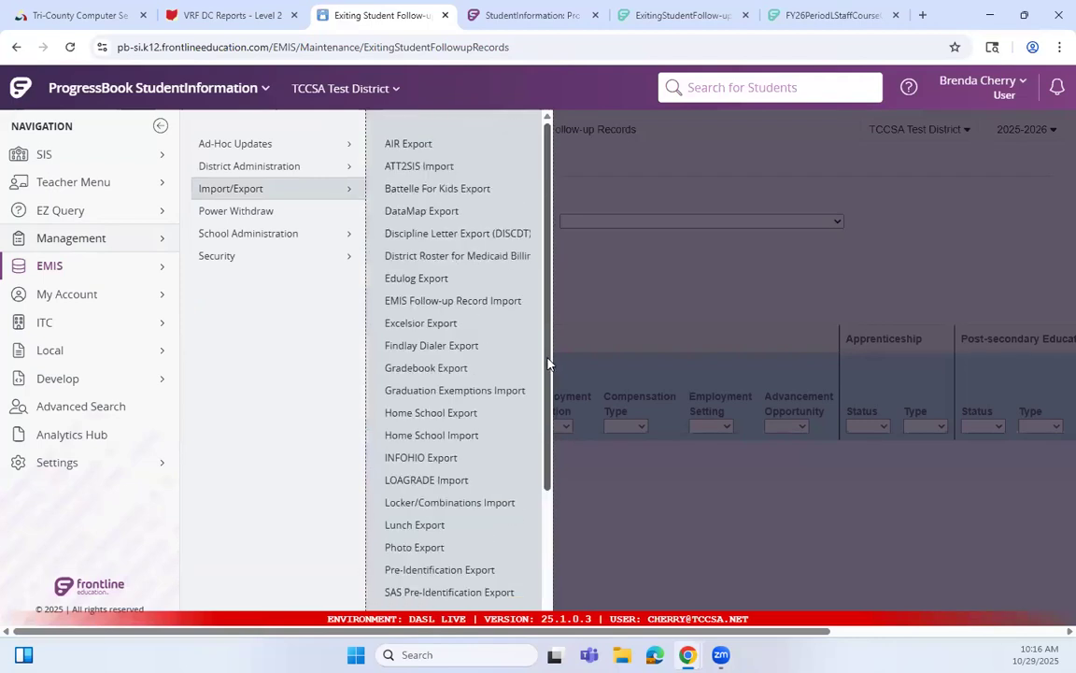
click(455, 301)
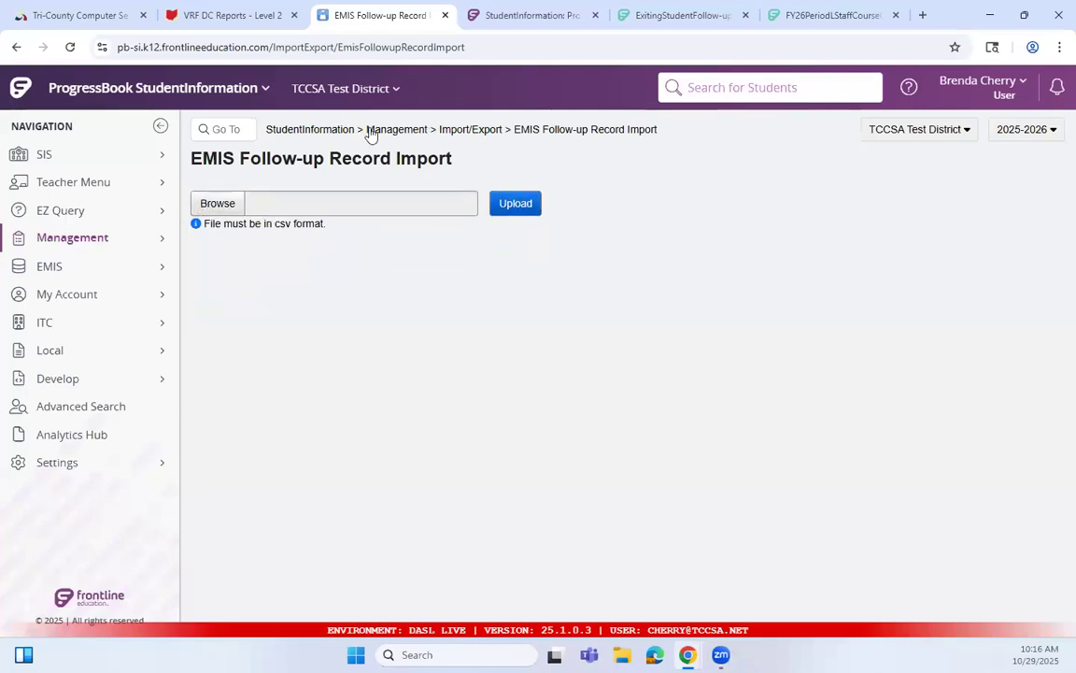
- Change the organization to Northwestern Local Schools
click(400, 89)
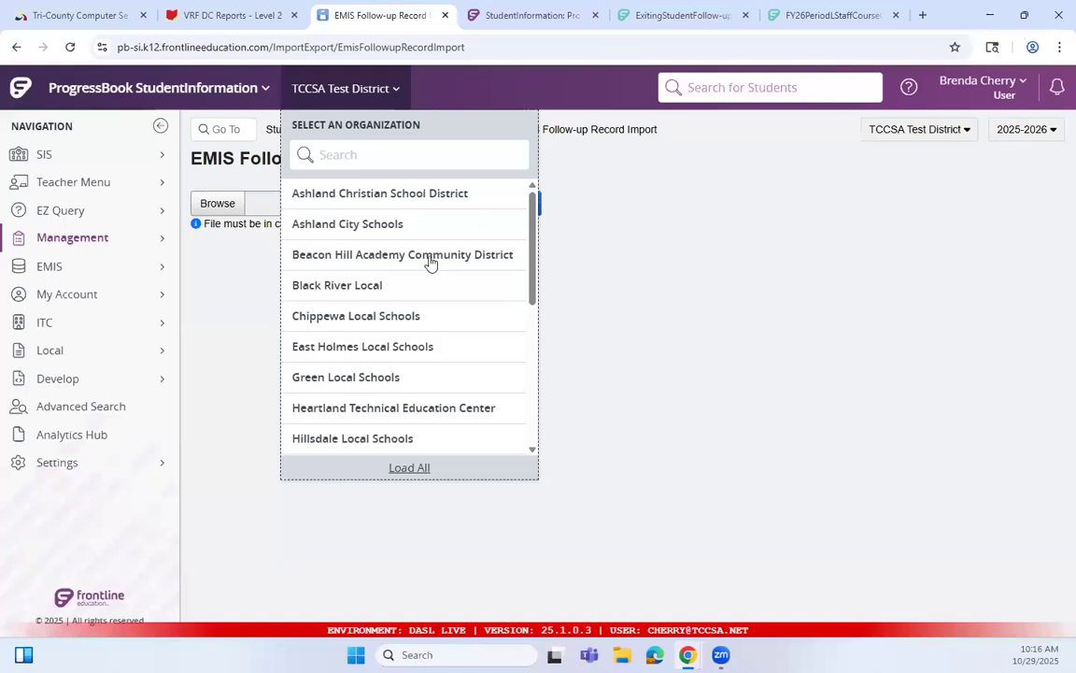
scroll(523, 295, down, 1)
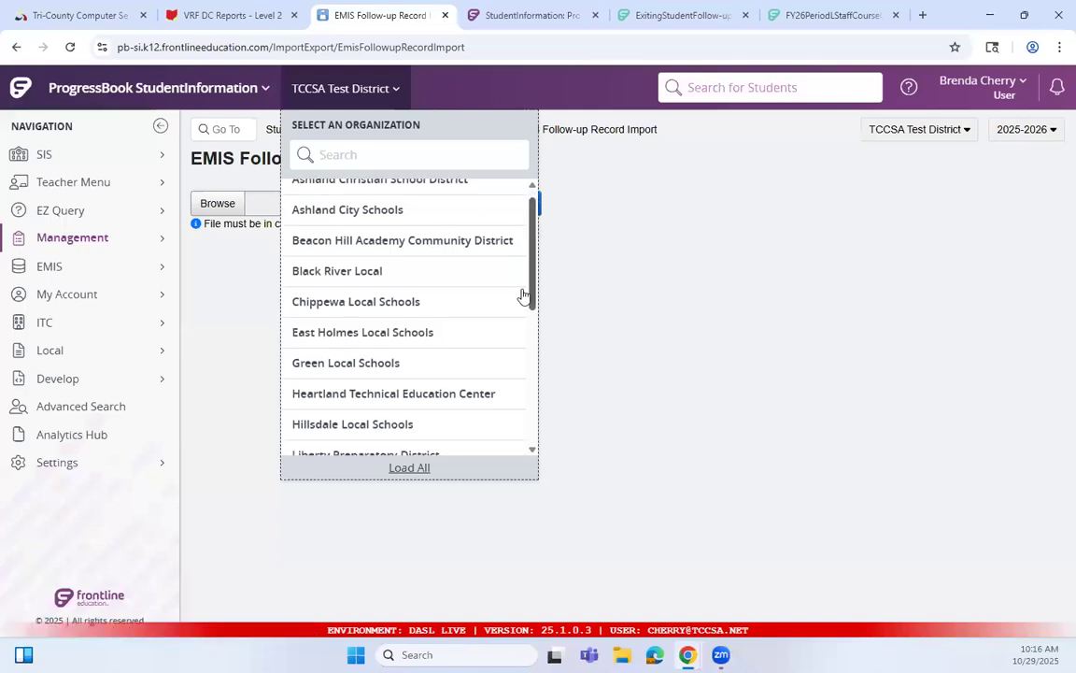
scroll(523, 295, down, 3)
click(466, 390)
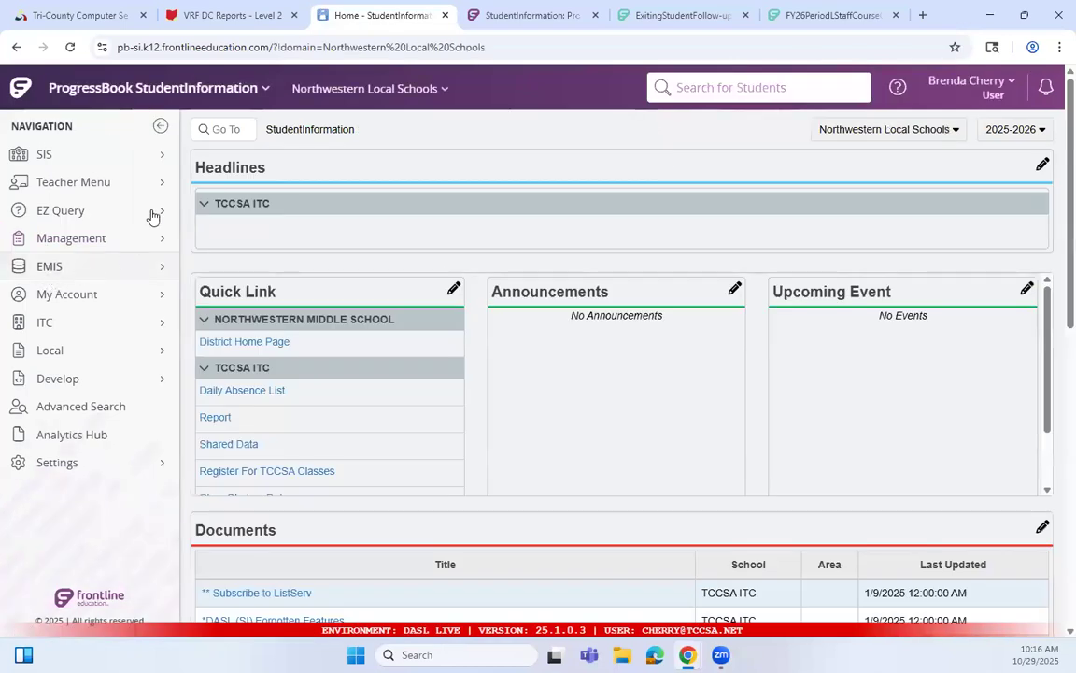
- Open the Exiting Student Follow-up Records maintenance screen for the district and look through the student list
click(140, 266)
click(243, 233)
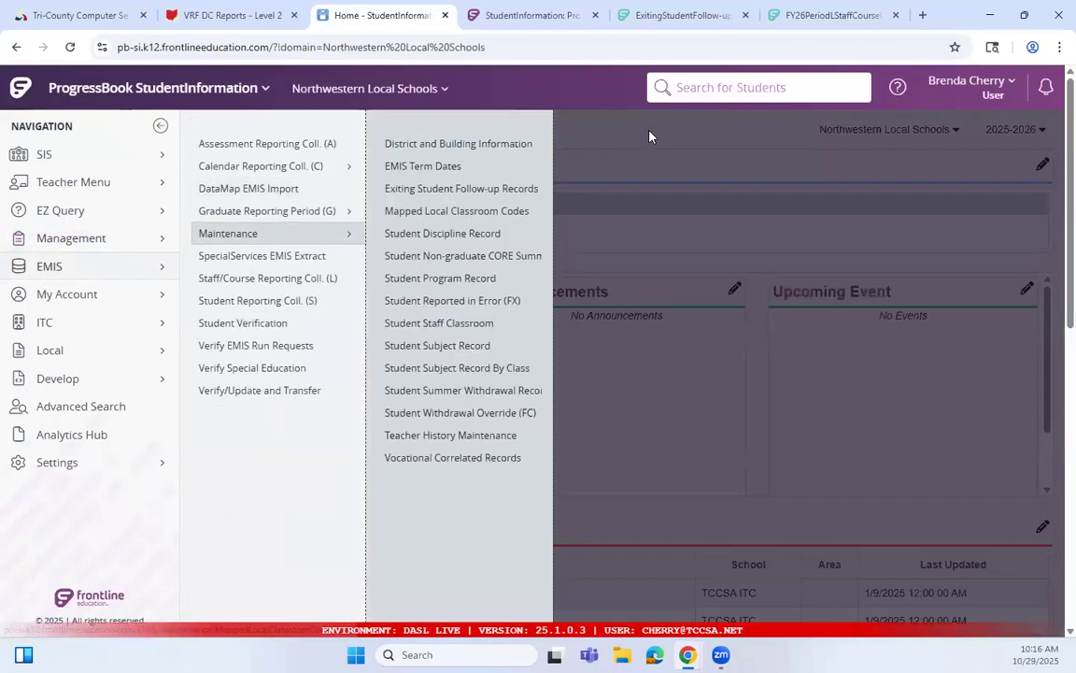
click(529, 186)
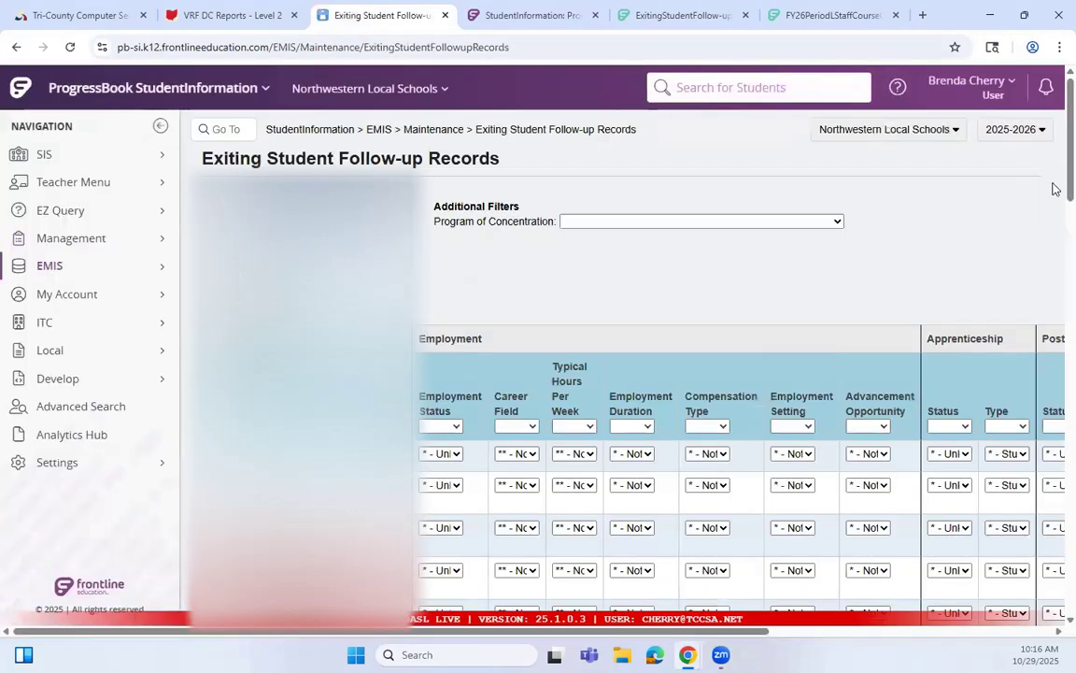
scroll(1052, 183, down, 5)
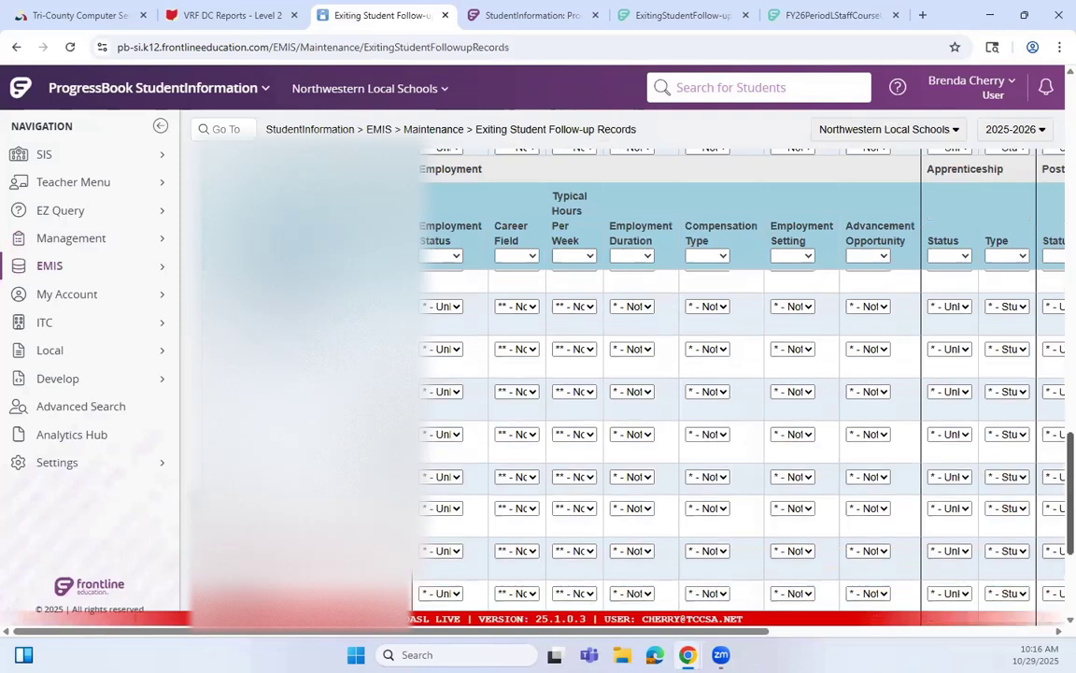
scroll(934, 103, up, 5)
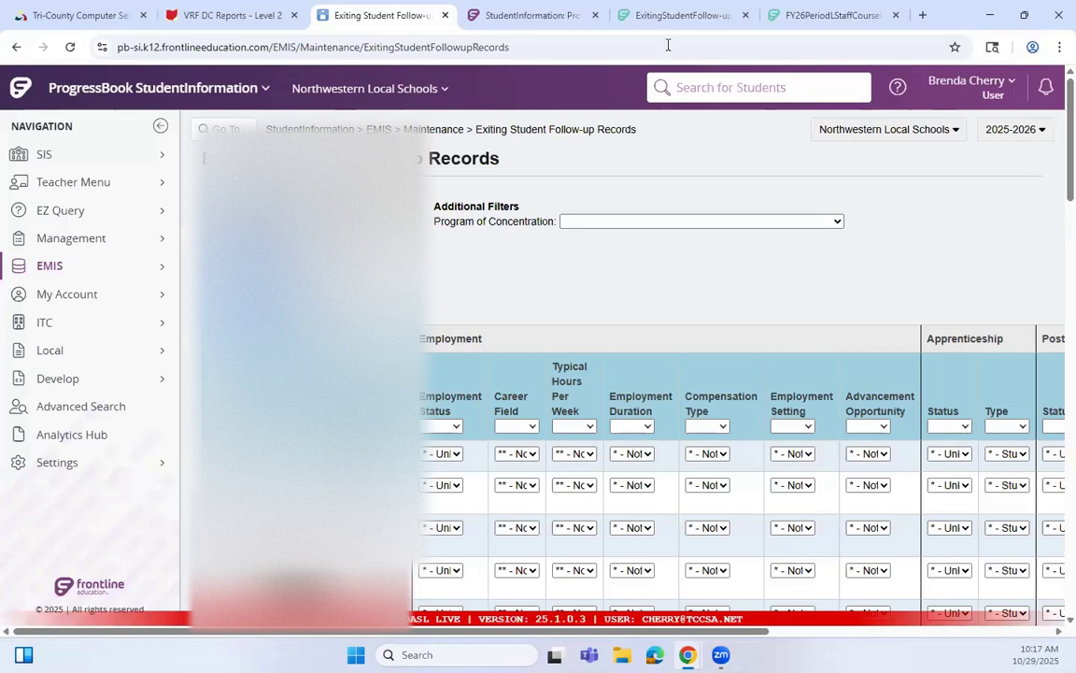
- Return to the procedural checklist and read Task 1 on obtaining the import file and Task 2 on importing the .csv
click(678, 17)
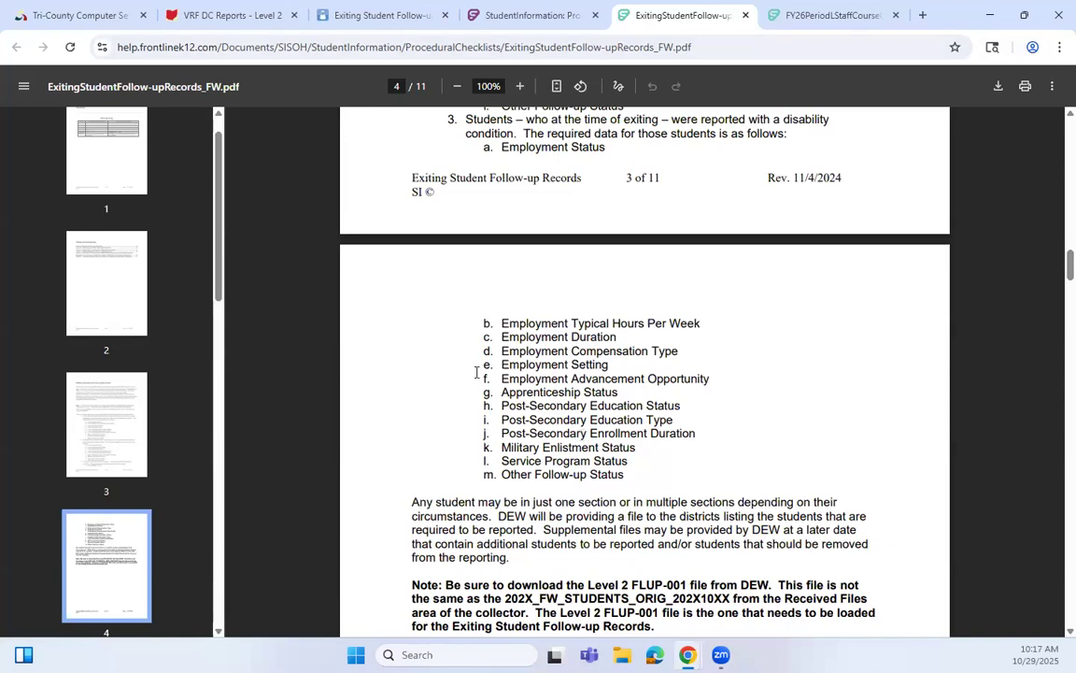
key(Left)
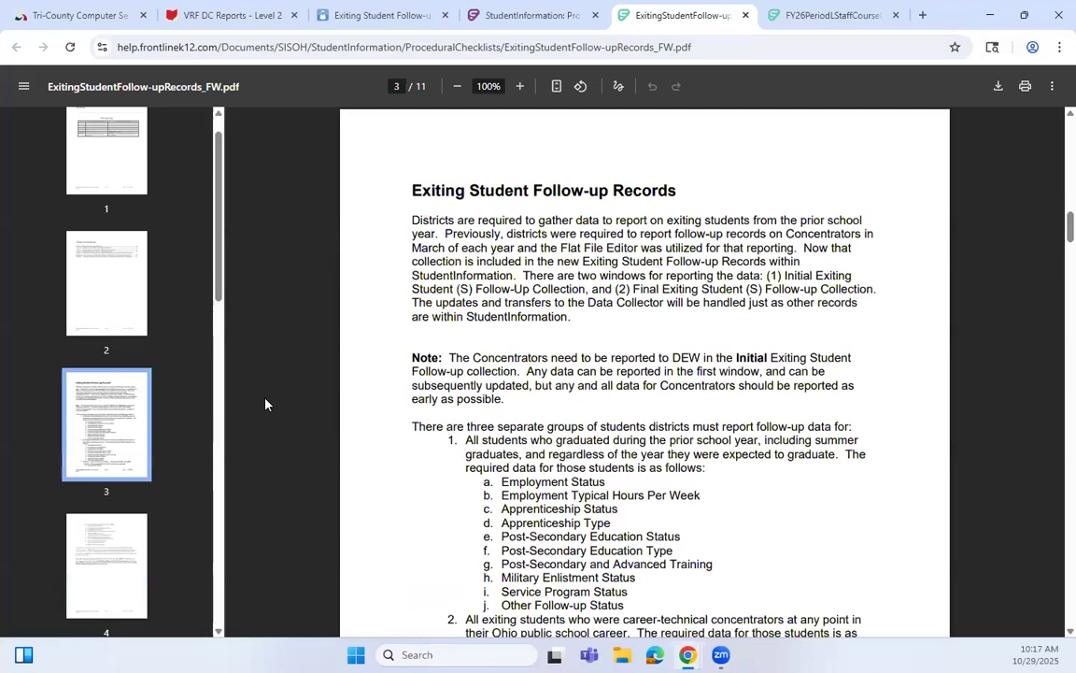
key(Right)
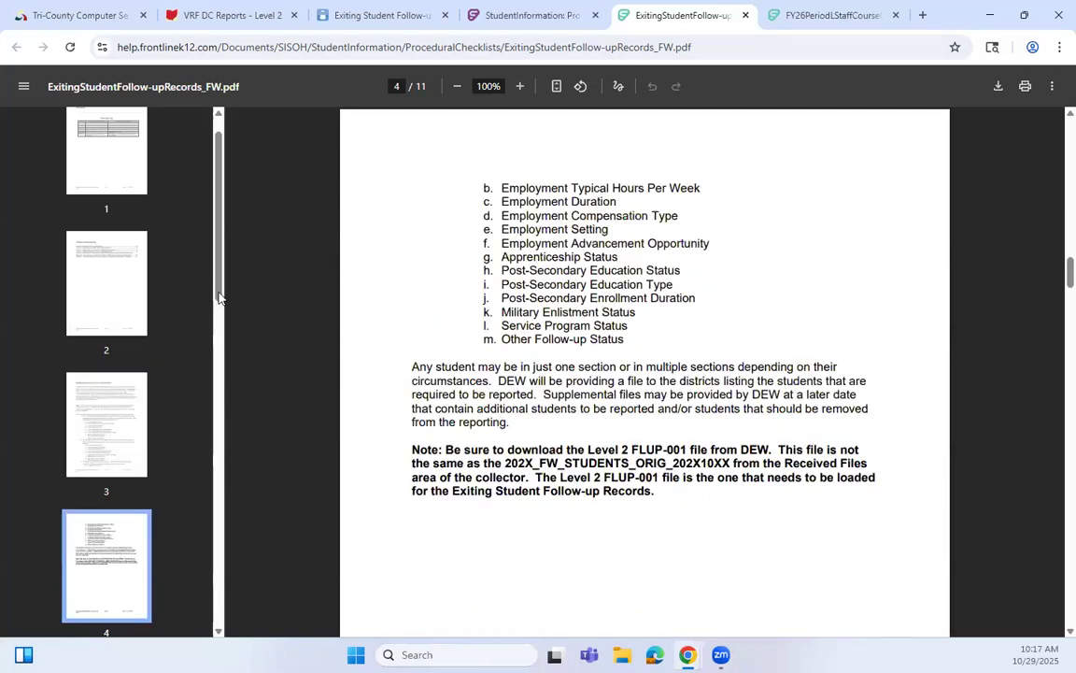
scroll(187, 391, down, 3)
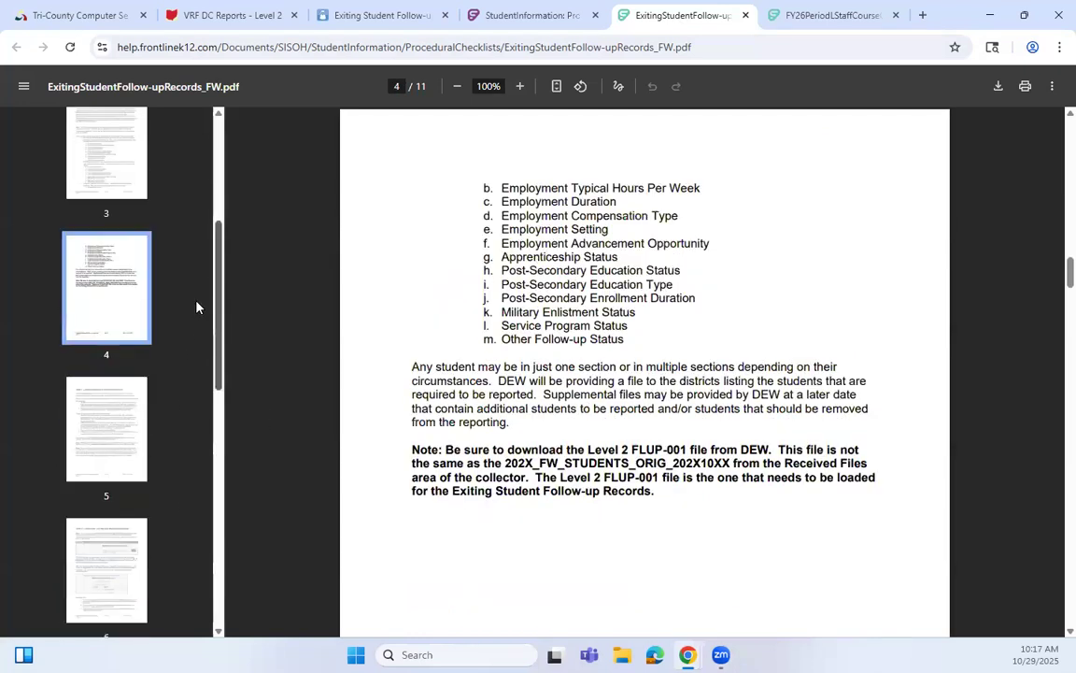
key(Right)
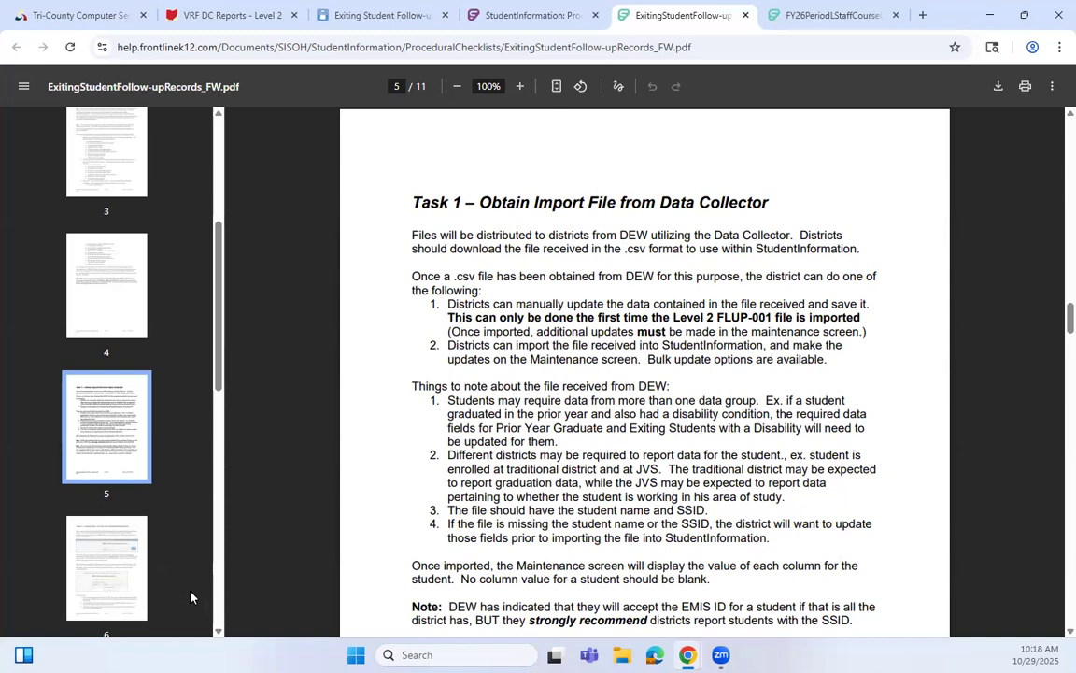
click(116, 532)
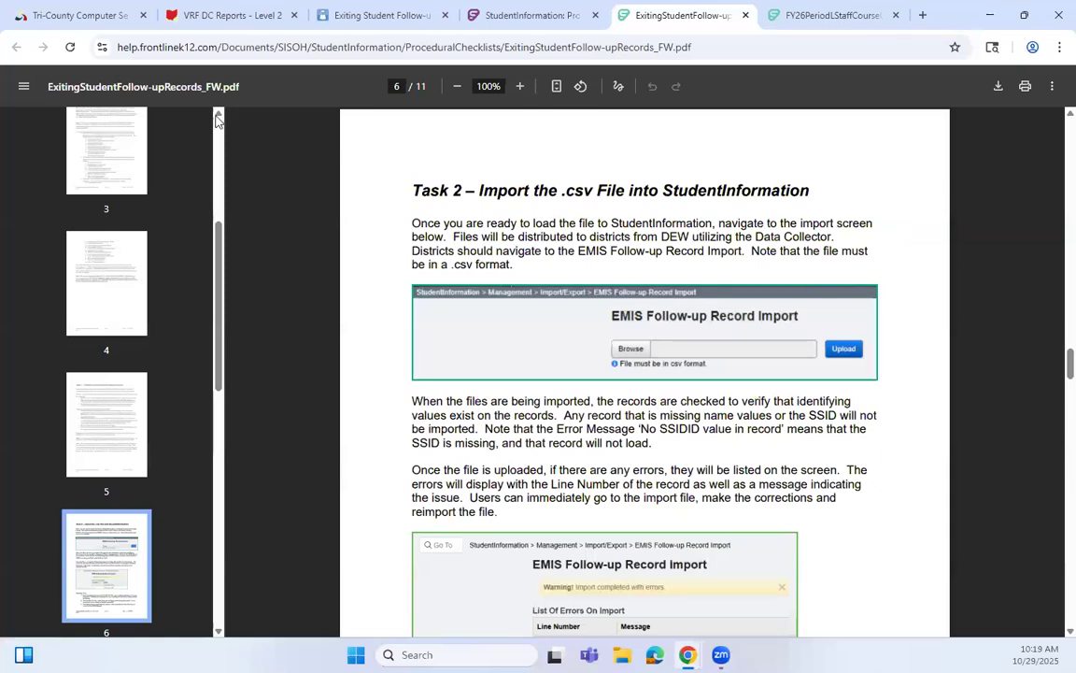
- Switch to the Exiting Student Follow-up Records screen and review the first student's Employment Status, Career Field and Typical Hours Per Week options
click(238, 17)
click(371, 16)
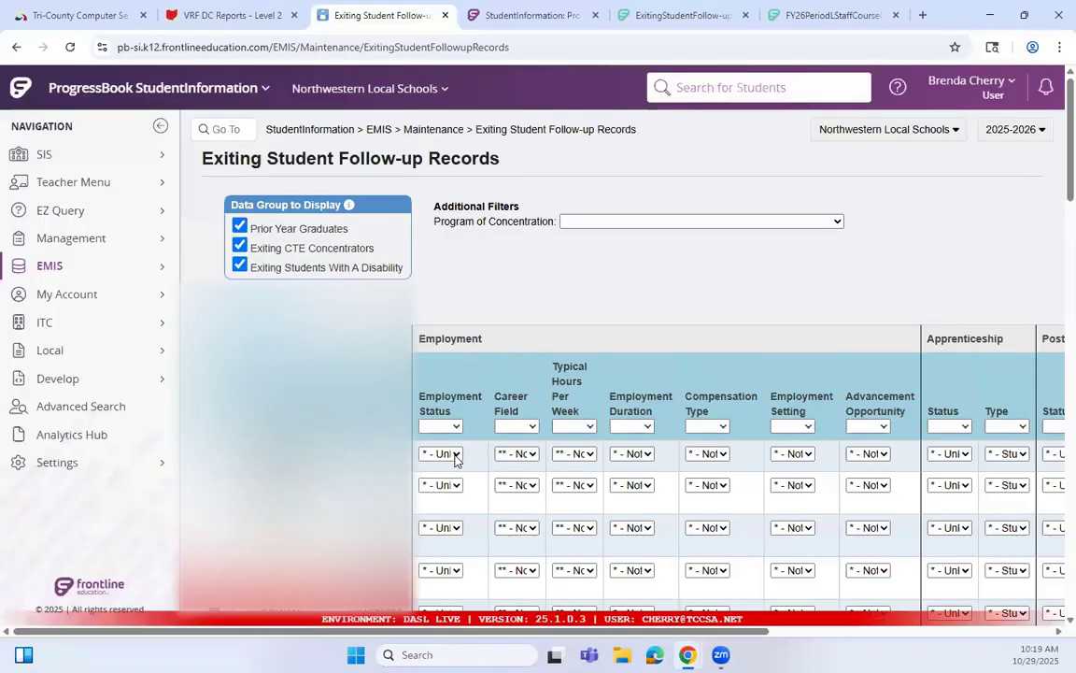
click(455, 456)
click(519, 455)
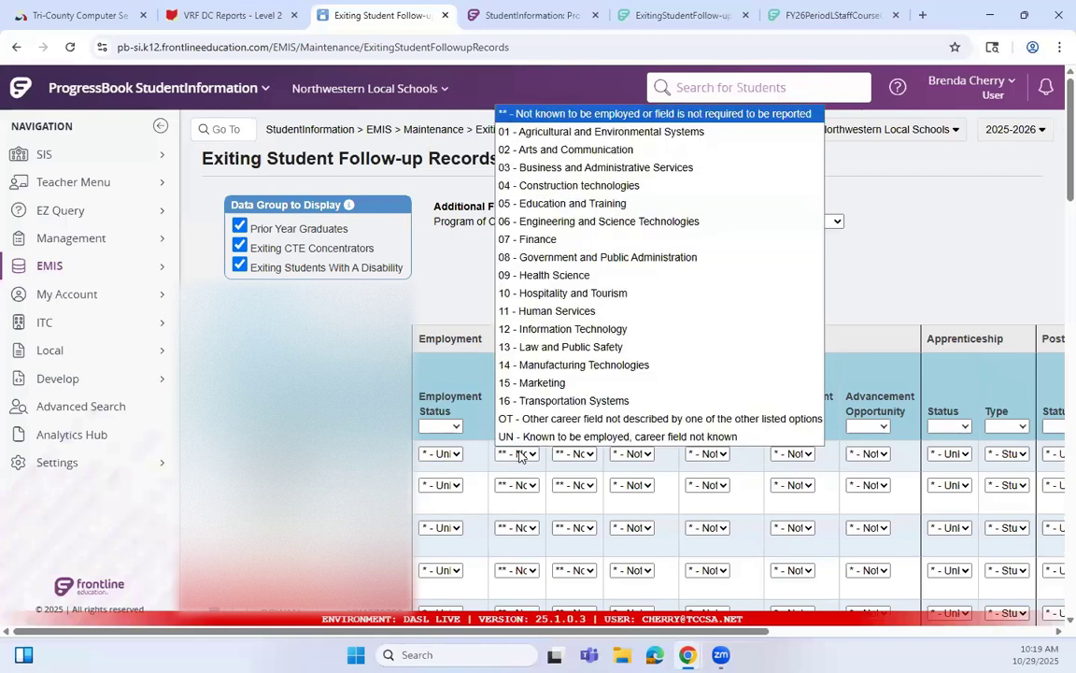
click(519, 455)
click(574, 454)
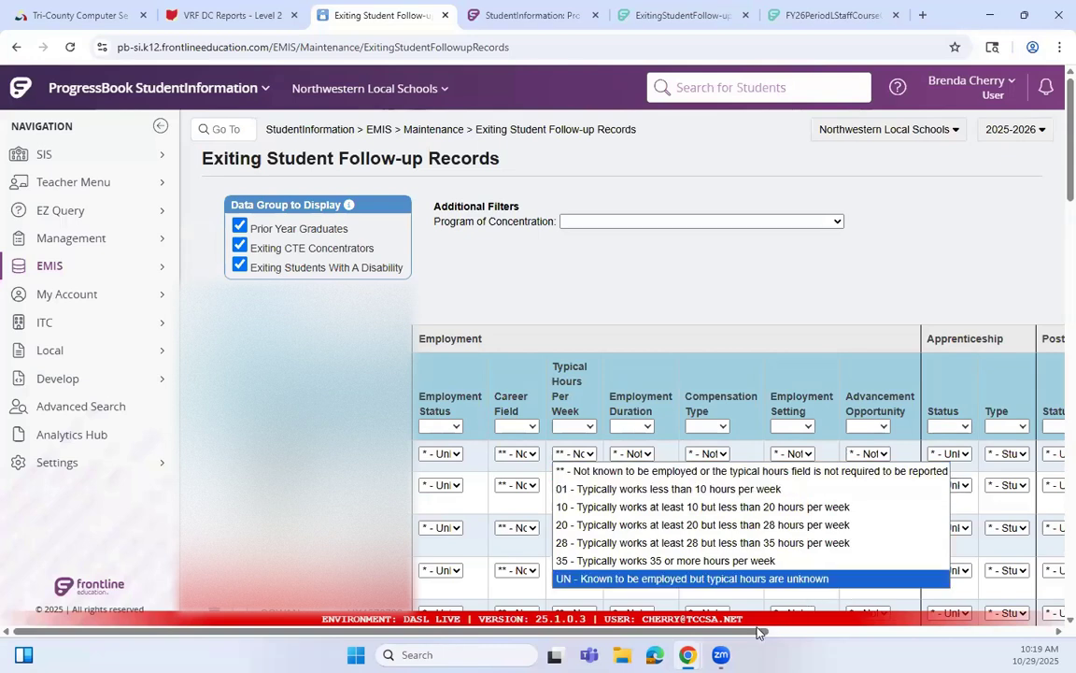
- Review the first student's Post-secondary Education options for Status, Type, Advanced Training and Enrollment Duration
scroll(817, 630, right, 5)
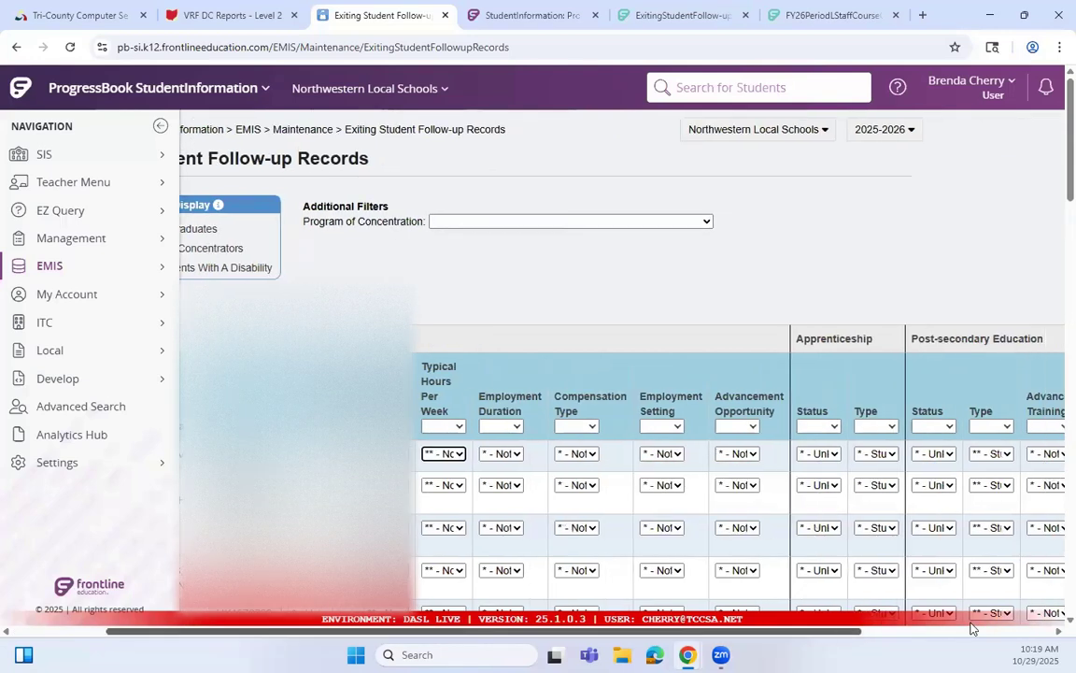
scroll(822, 467, right, 1)
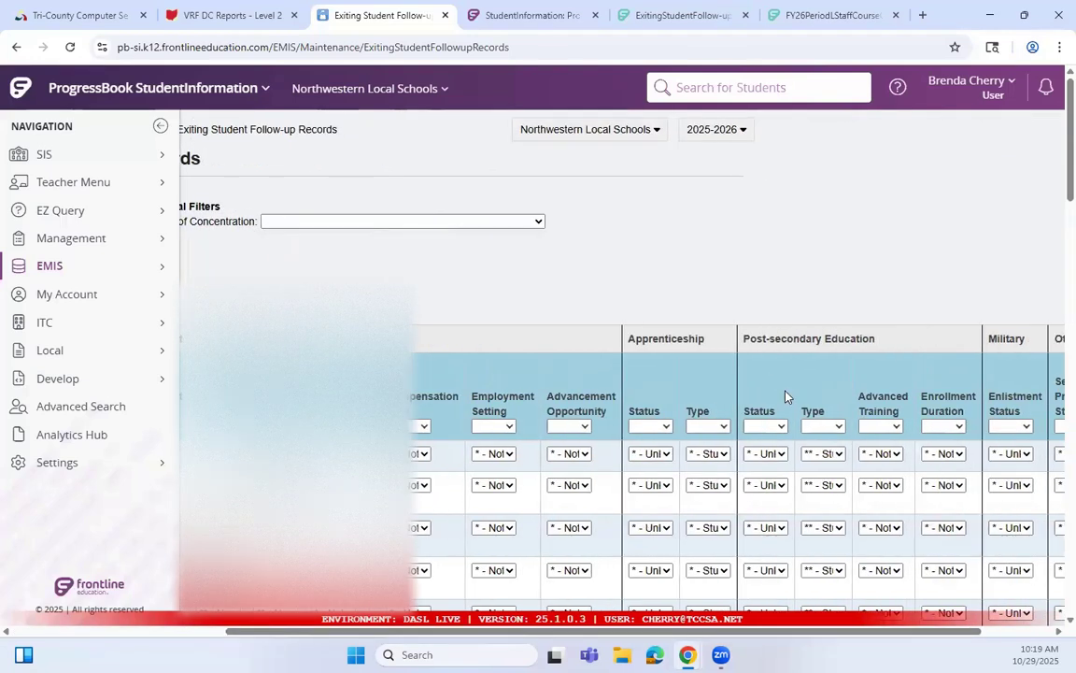
click(766, 454)
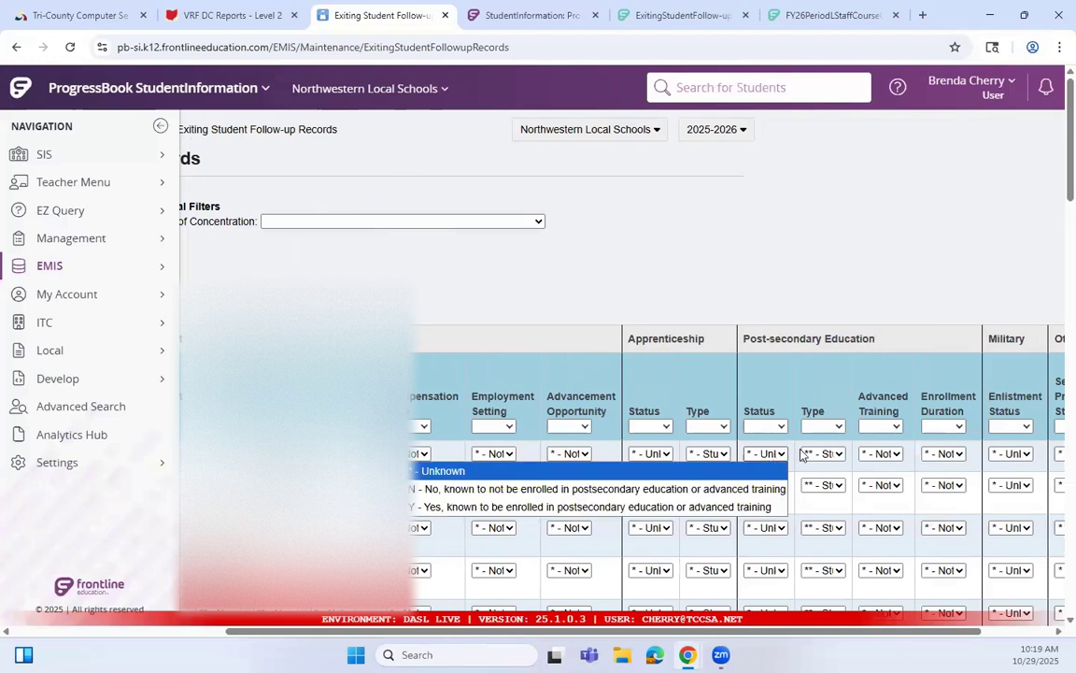
click(834, 455)
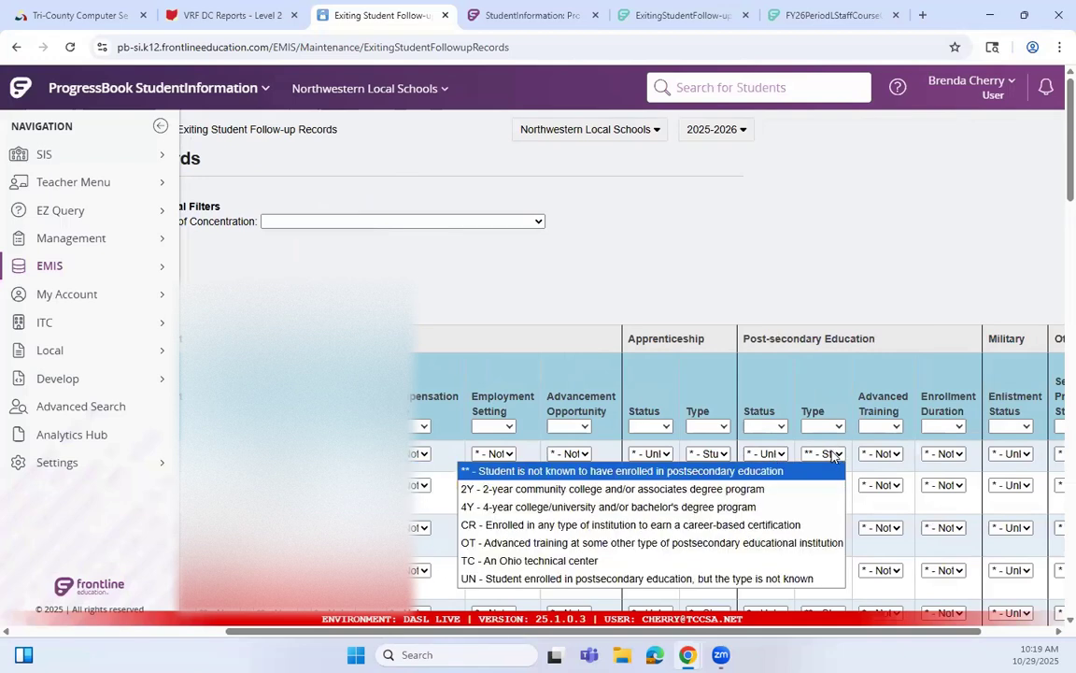
click(888, 454)
click(942, 454)
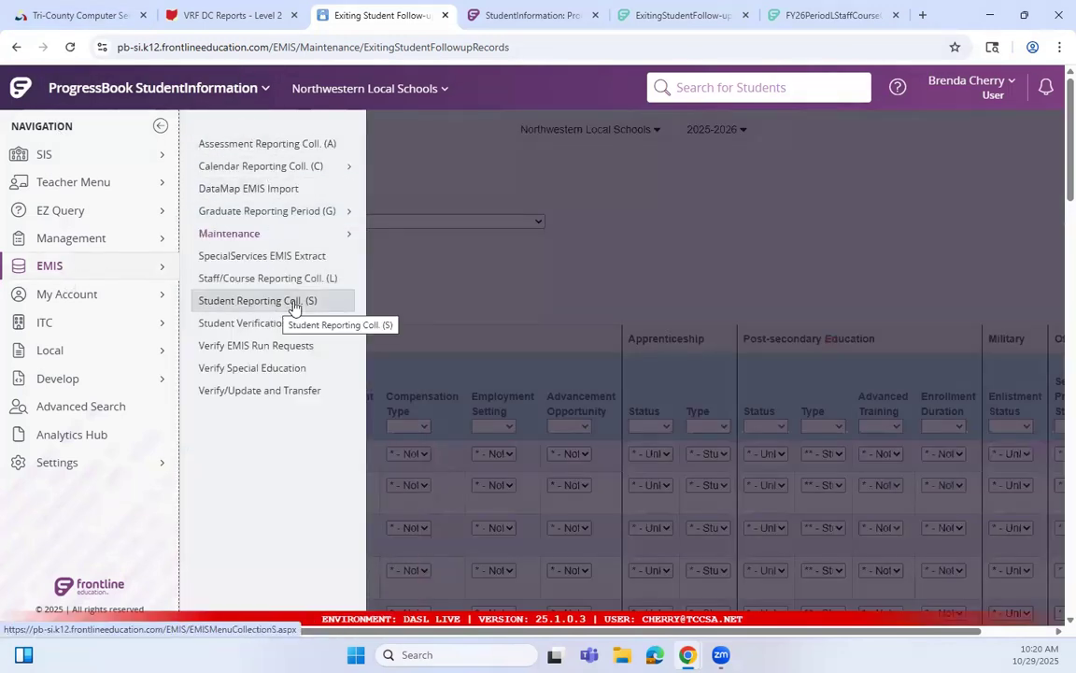
- Open the EMIS Student Reporting Collection (S) and choose Transfer Student Data as the request type
click(293, 304)
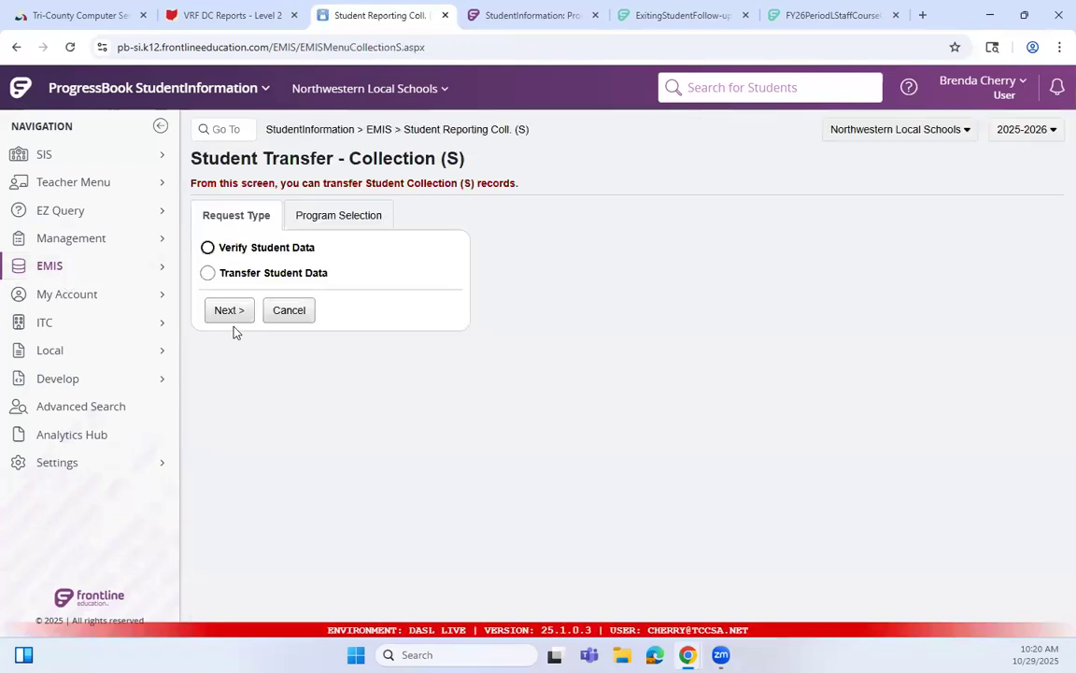
click(207, 273)
click(228, 311)
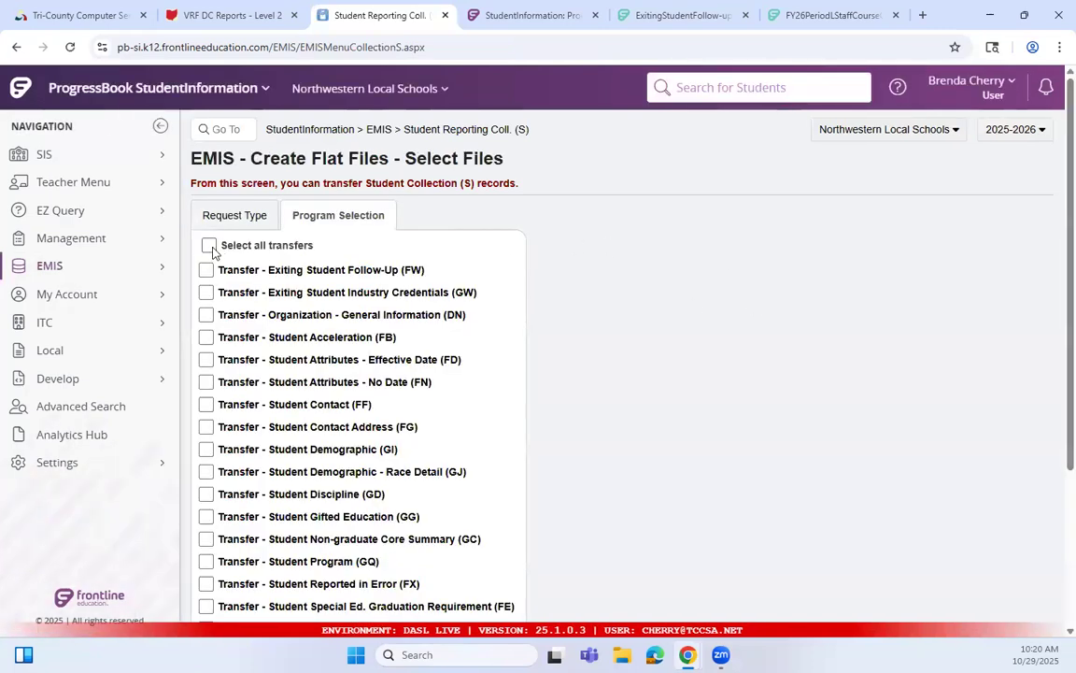
- Select all transfers and submit them with the transfer type Flat file transfer for Data Collector
click(301, 247)
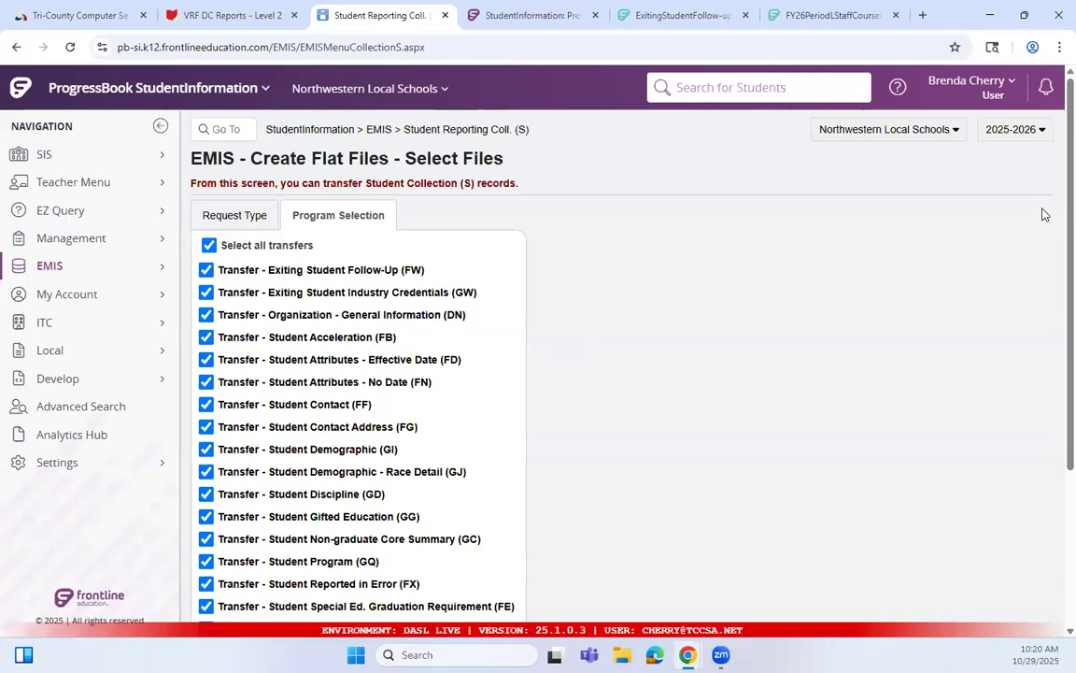
scroll(154, 615, down, 3)
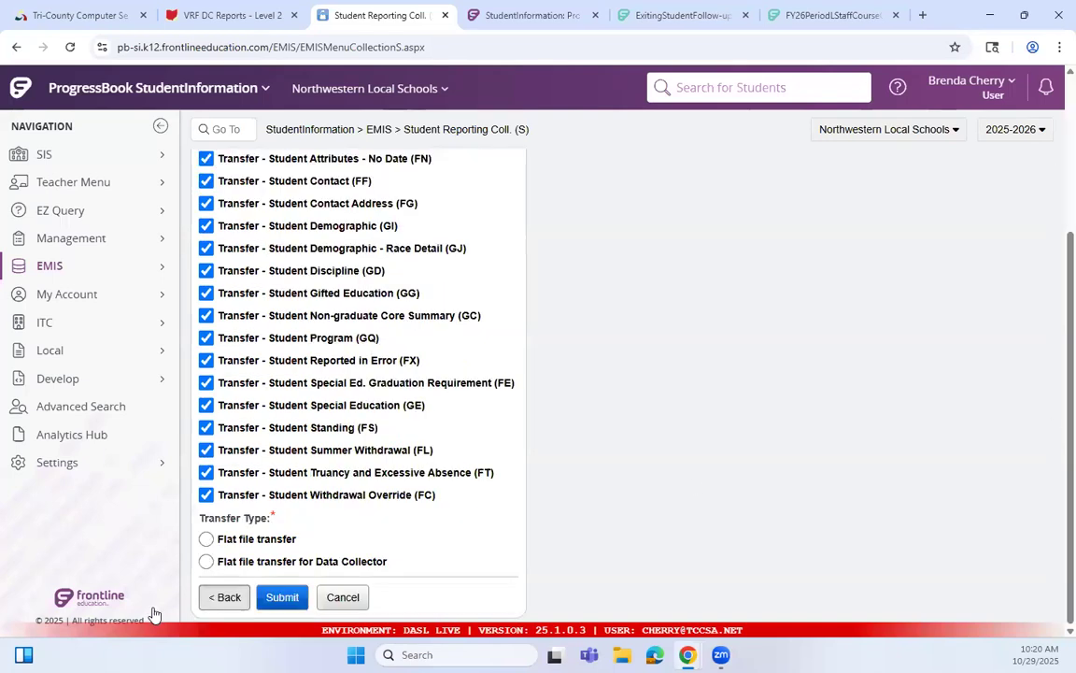
click(205, 561)
click(281, 597)
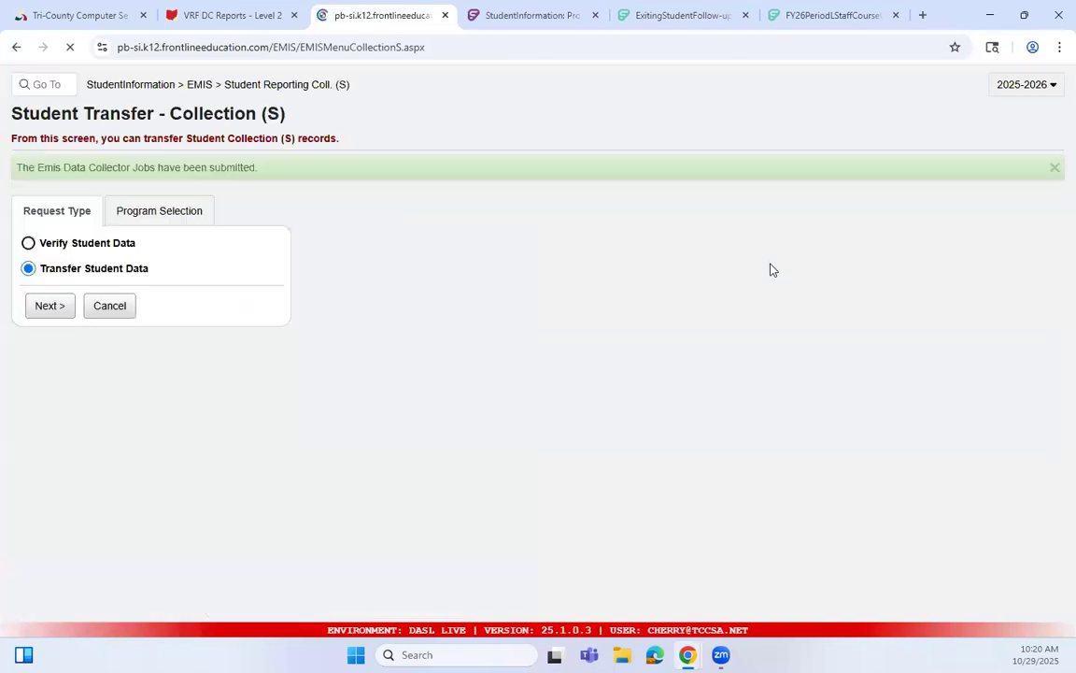
- Switch to the Data Collector and find the Exiting Student Follow up - Initial (FY26) collection among the collection requests
click(224, 16)
triple_click(121, 546)
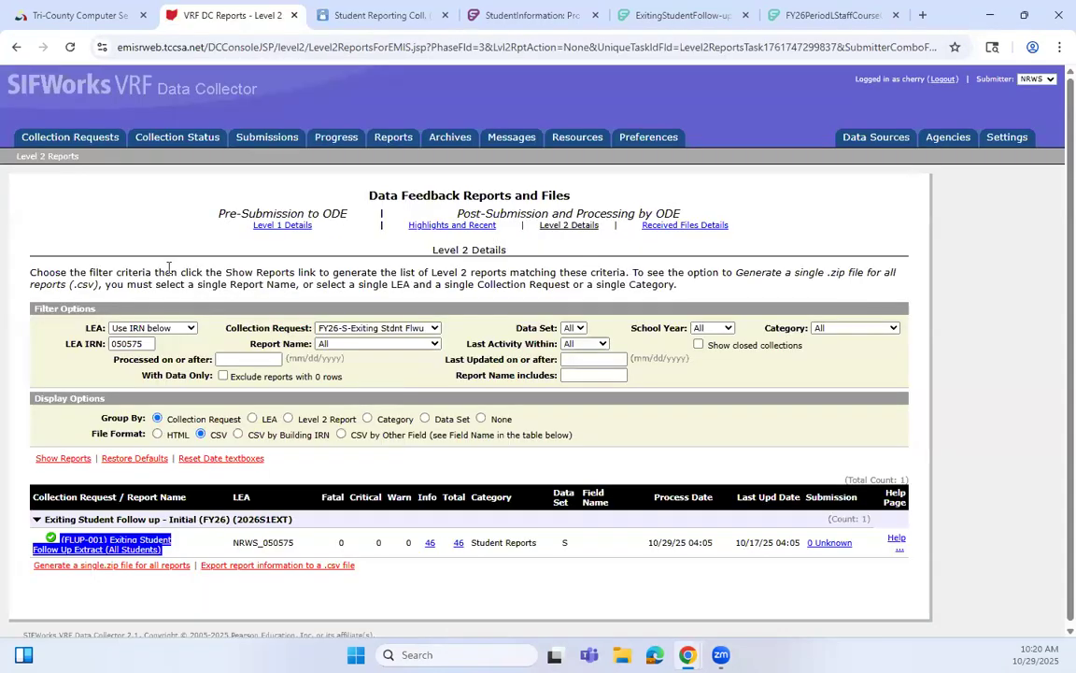
click(75, 137)
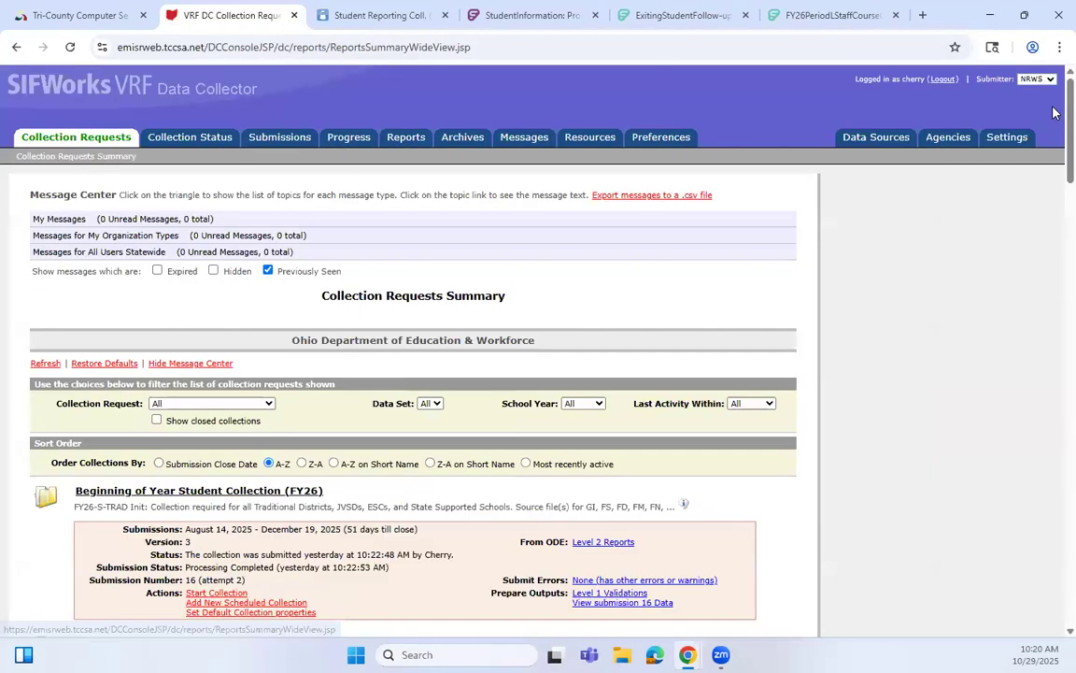
scroll(1052, 224, down, 5)
scroll(561, 430, down, 1)
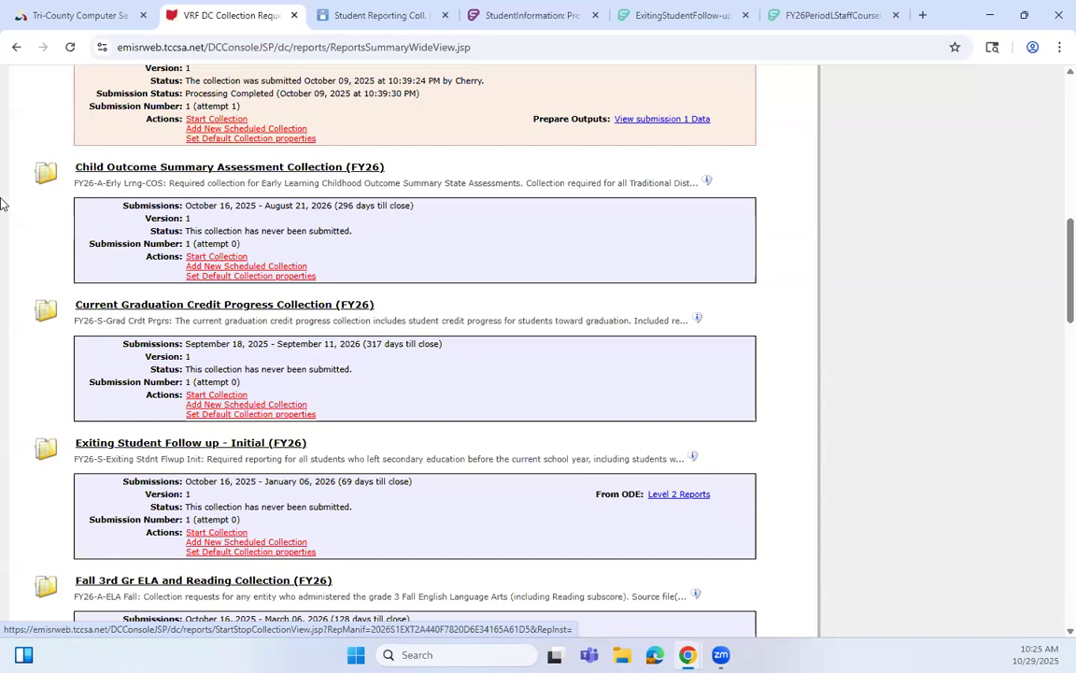
- Return to the procedural checklist and examine Task 3 on follow-up maintenance and Task 4 on FA records for GW CTE industry credentials
click(680, 15)
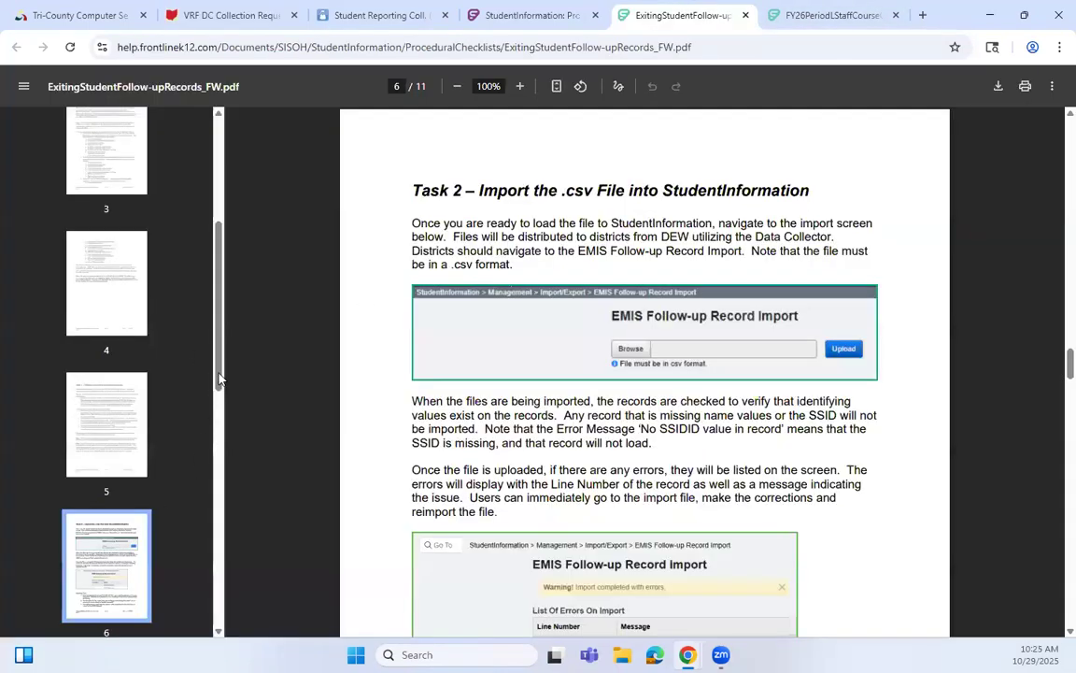
scroll(203, 407, down, 1)
scroll(115, 521, down, 3)
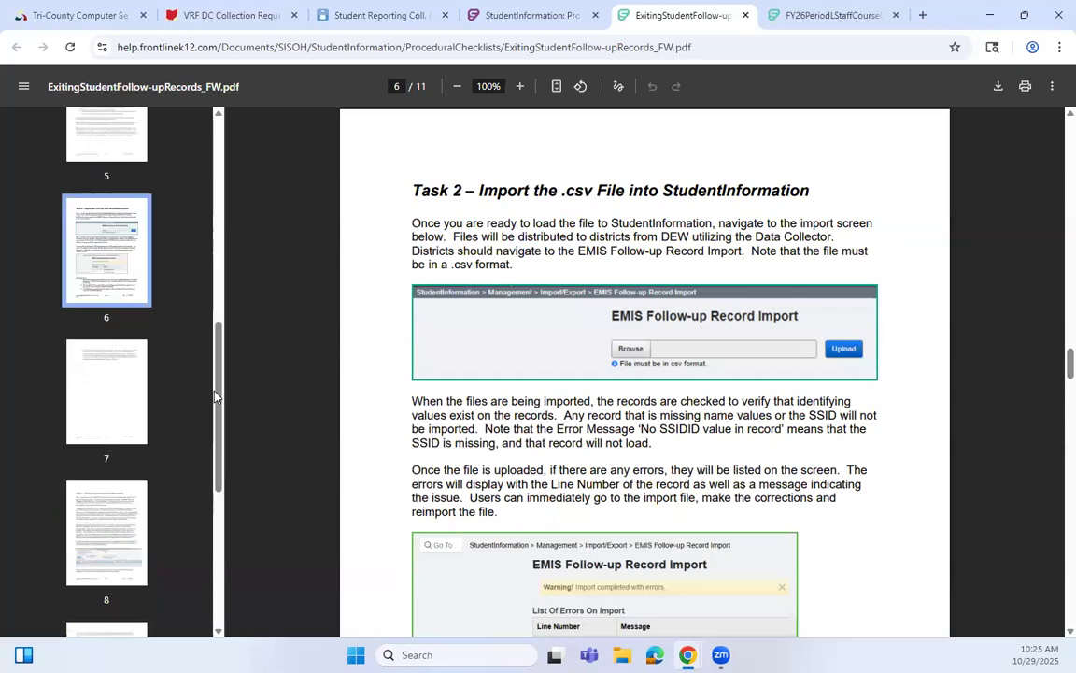
click(139, 495)
scroll(139, 495, down, 3)
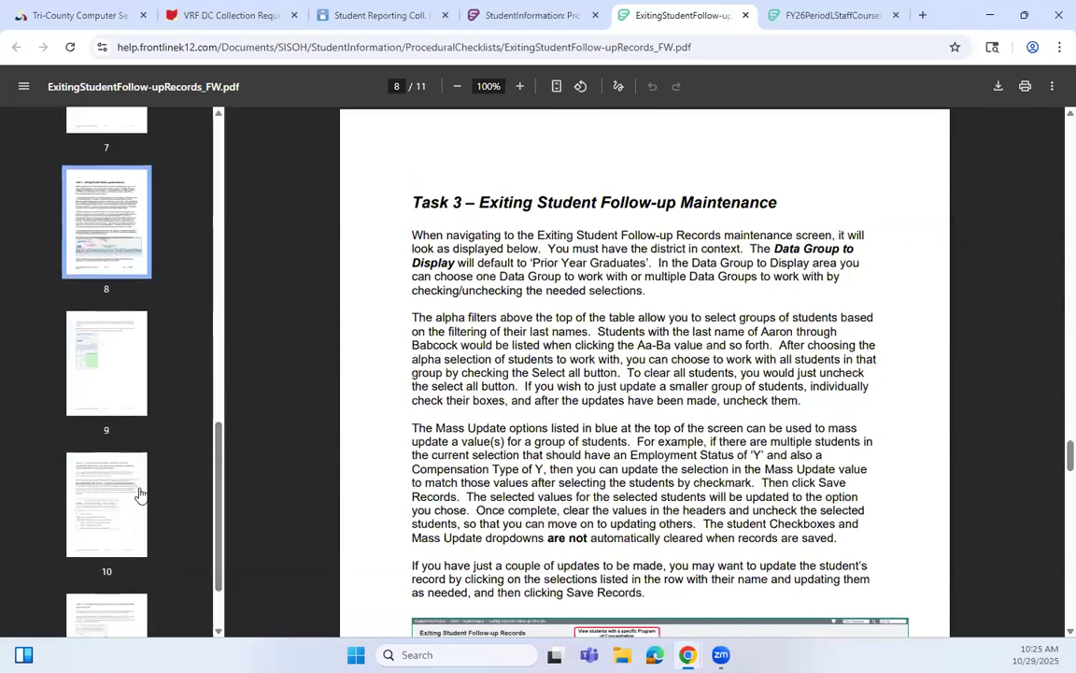
click(137, 495)
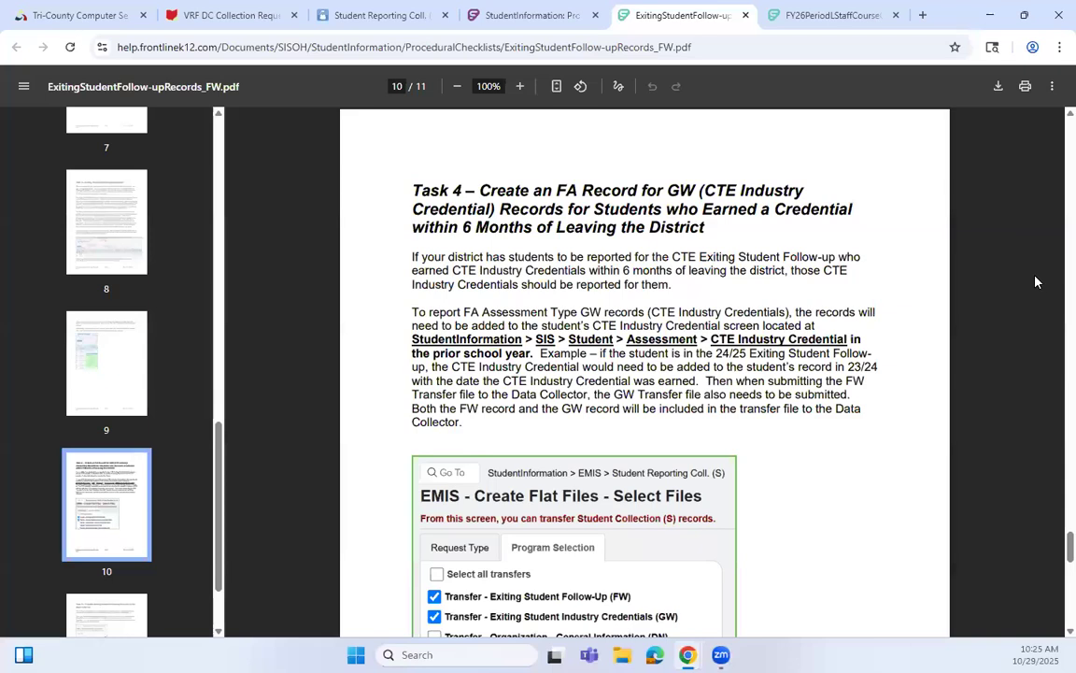